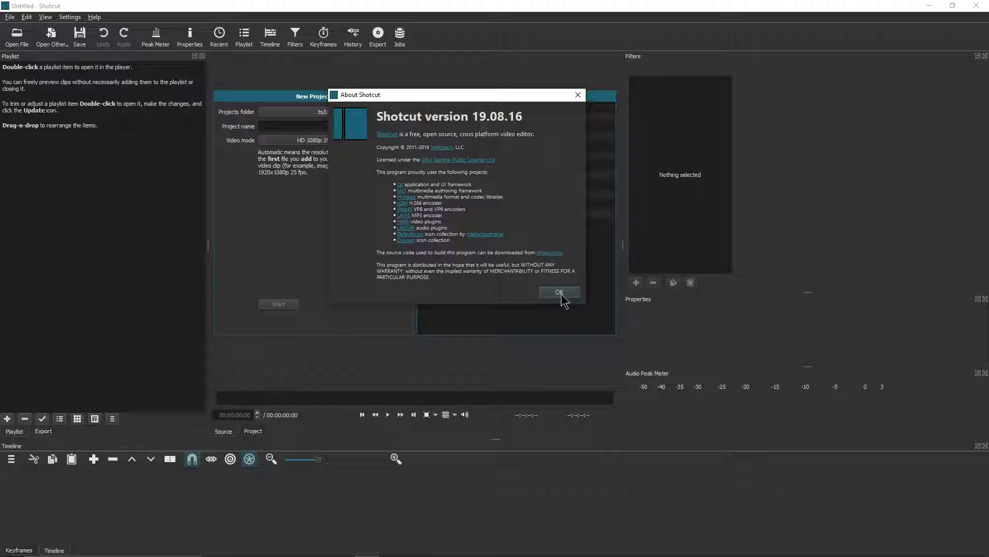
Close the About Shotcut 19.08.16 box to return to the New Project and Recent Projects screen.
click(561, 293)
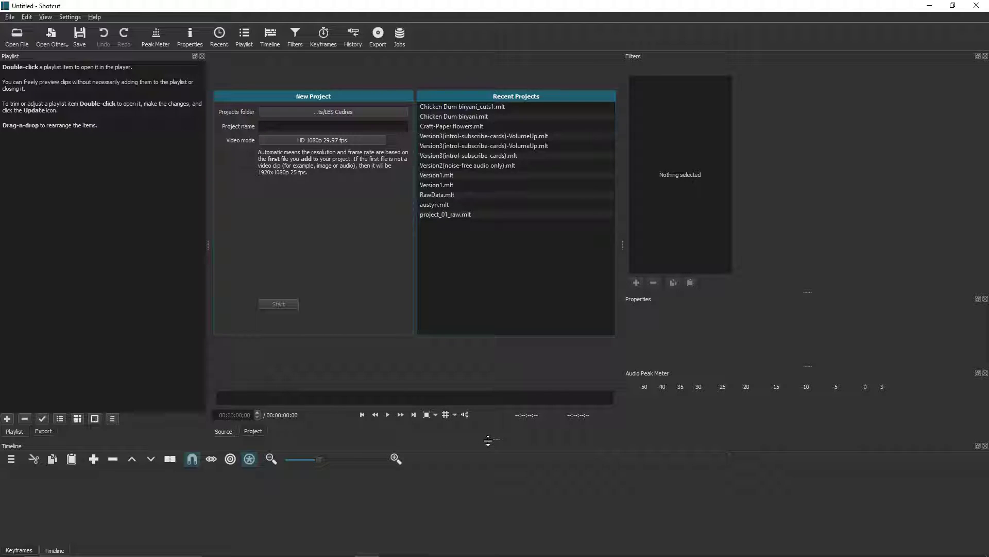
Make the timeline taller and load DSC_0012.MOV from File Explorer into Shotcut.
drag(480, 441, 453, 359)
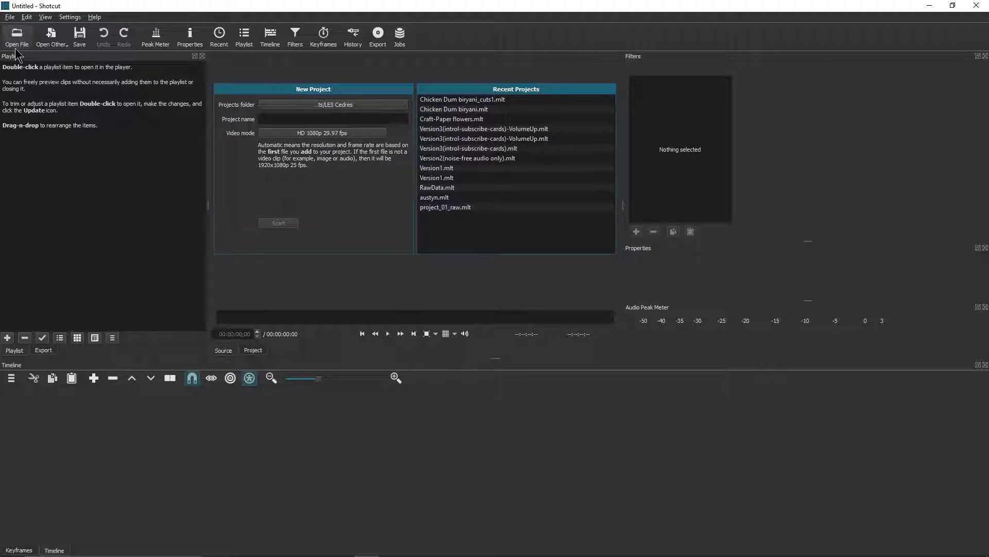
key(alt+Tab)
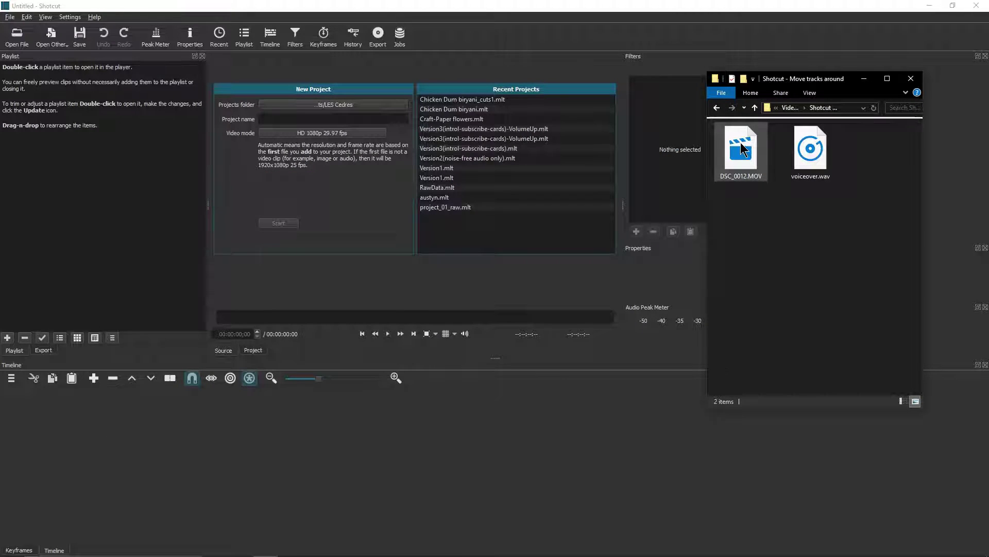
drag(742, 149, 380, 222)
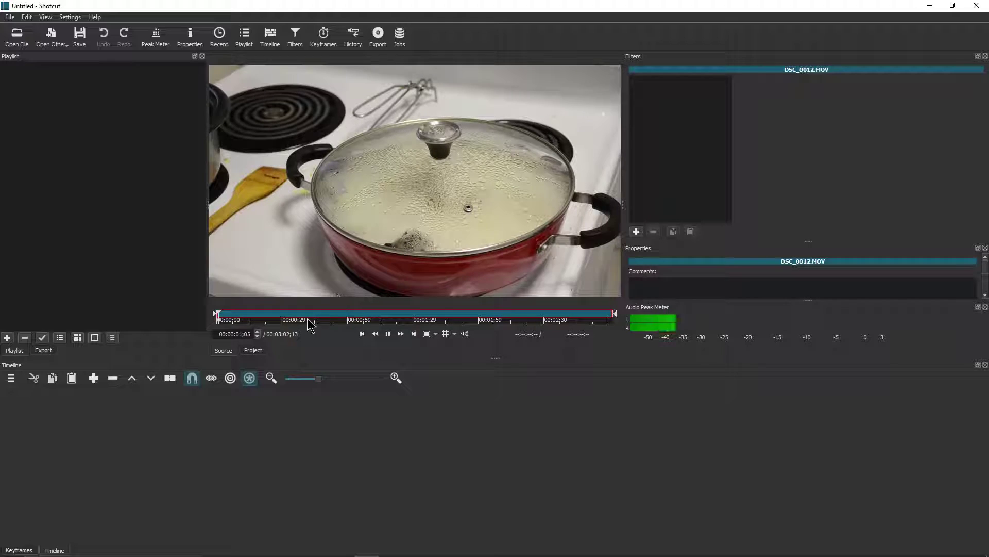
click(388, 333)
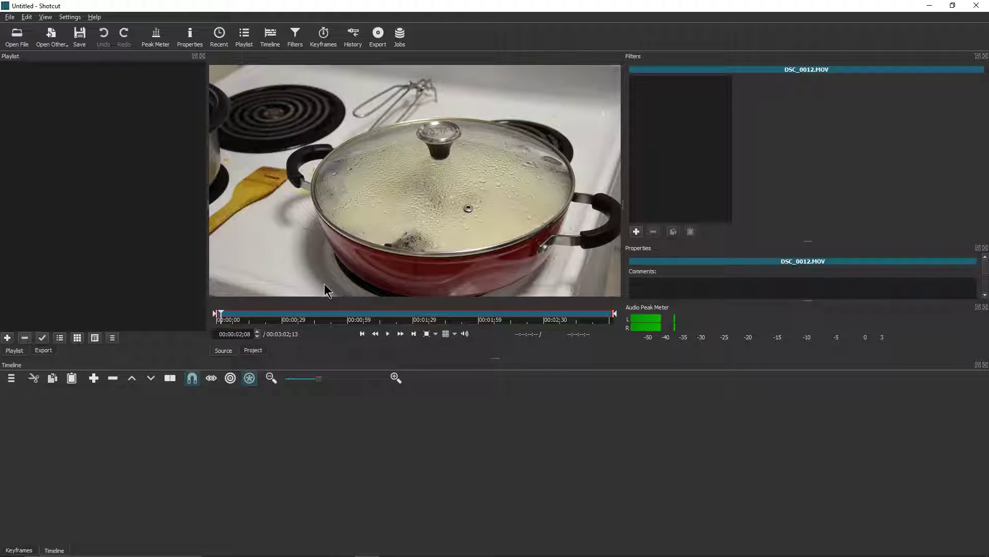
Append DSC_0012.MOV to track V1 and load voiceover.wav into the source player.
key(alt+Tab)
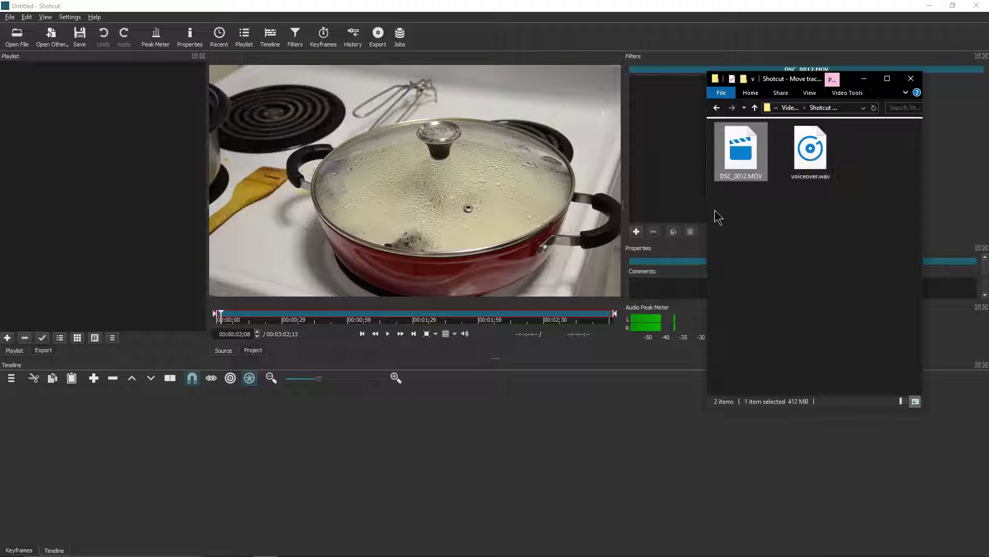
click(676, 236)
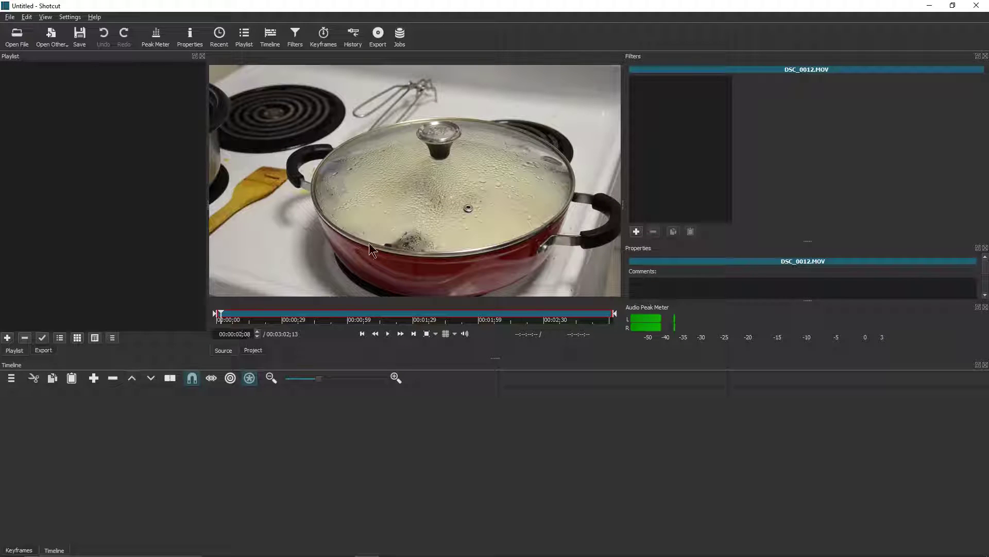
click(92, 380)
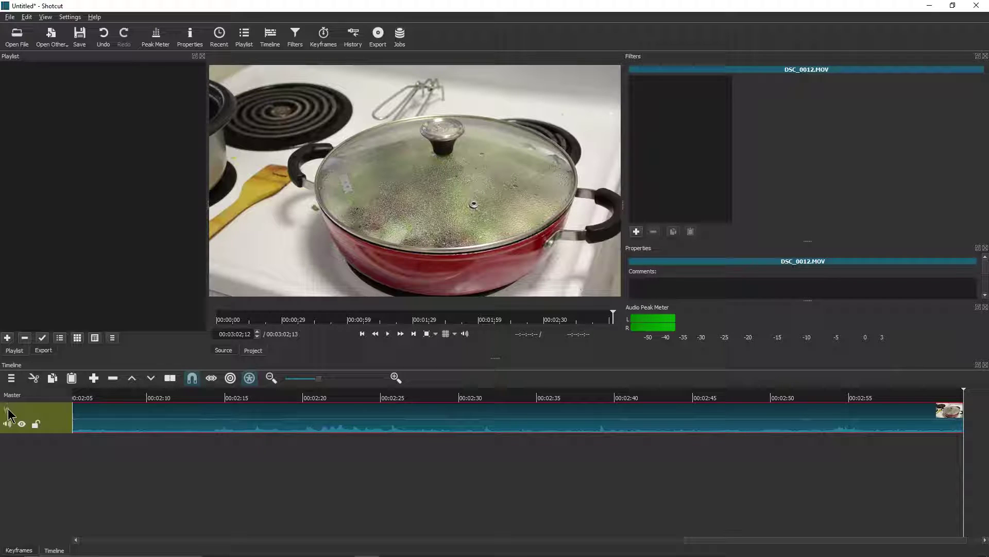
key(alt+Tab)
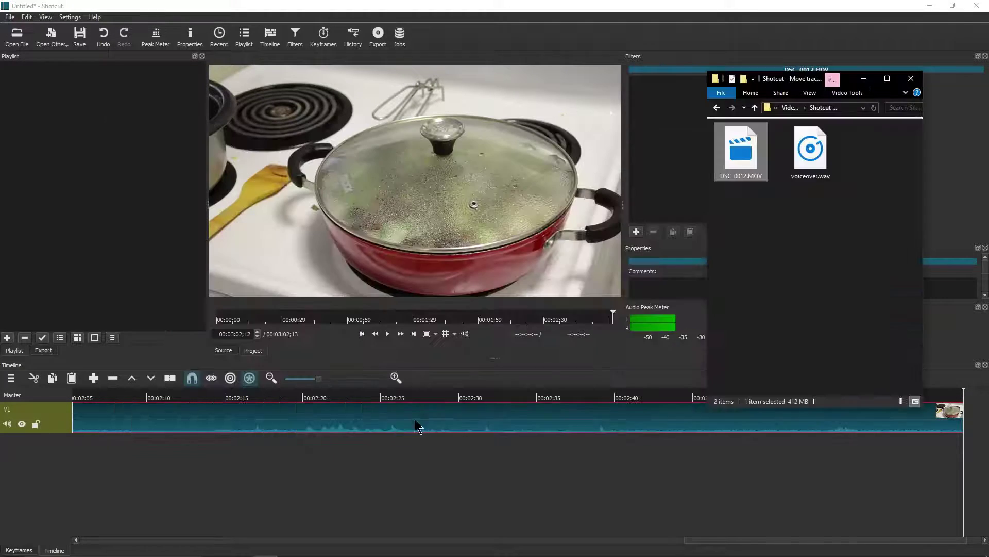
drag(819, 161, 331, 236)
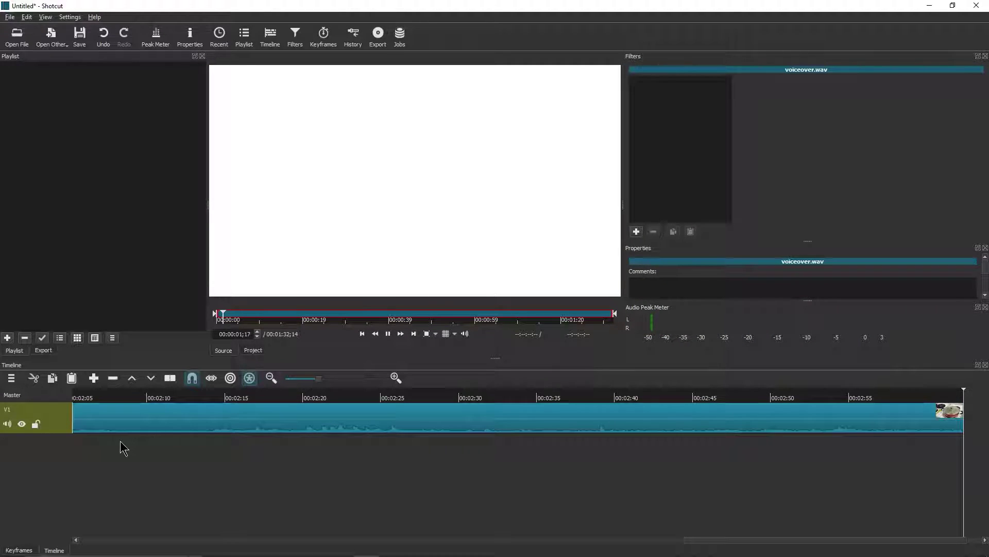
Add audio track A1 below V1, append voiceover.wav to it at 00:00:00, and fit the timeline.
click(387, 333)
right_click(69, 430)
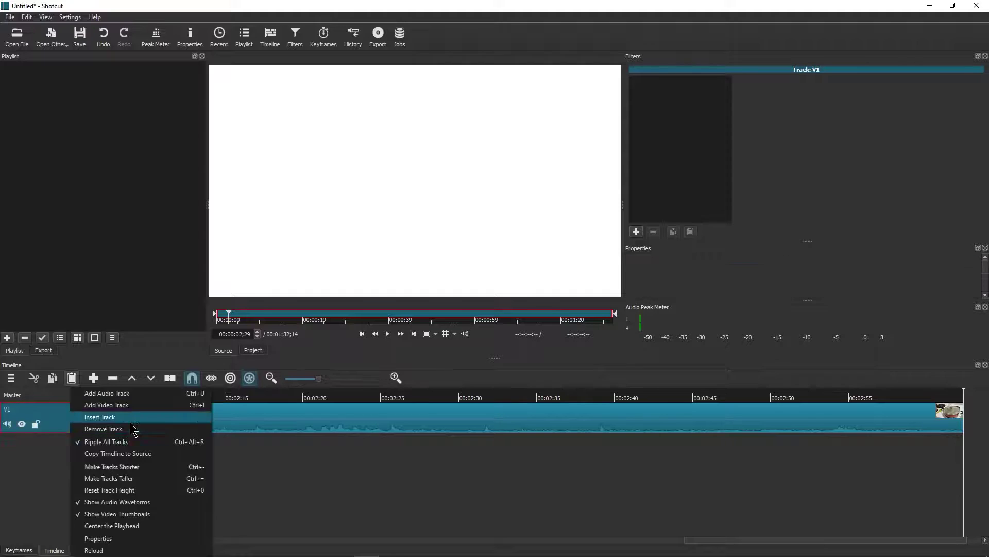
click(147, 394)
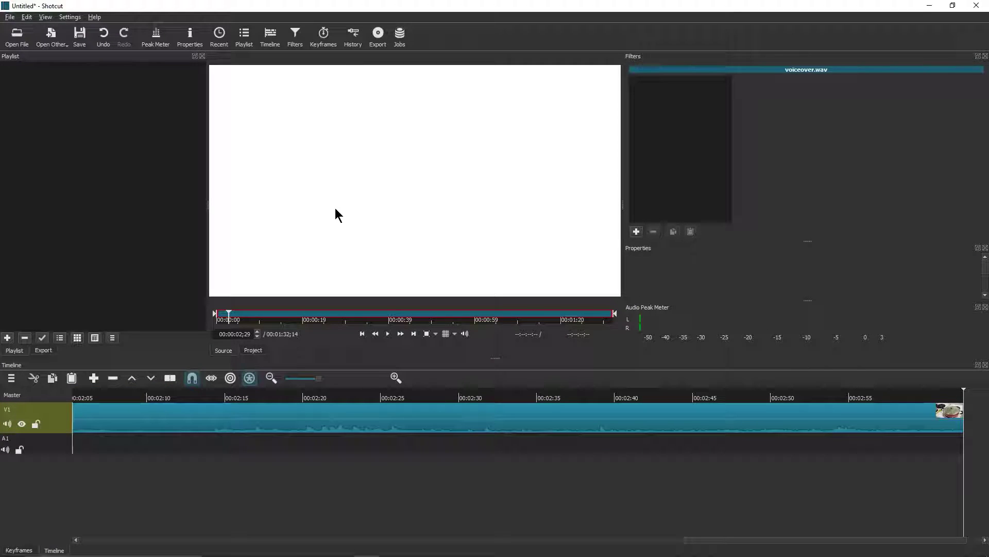
click(63, 449)
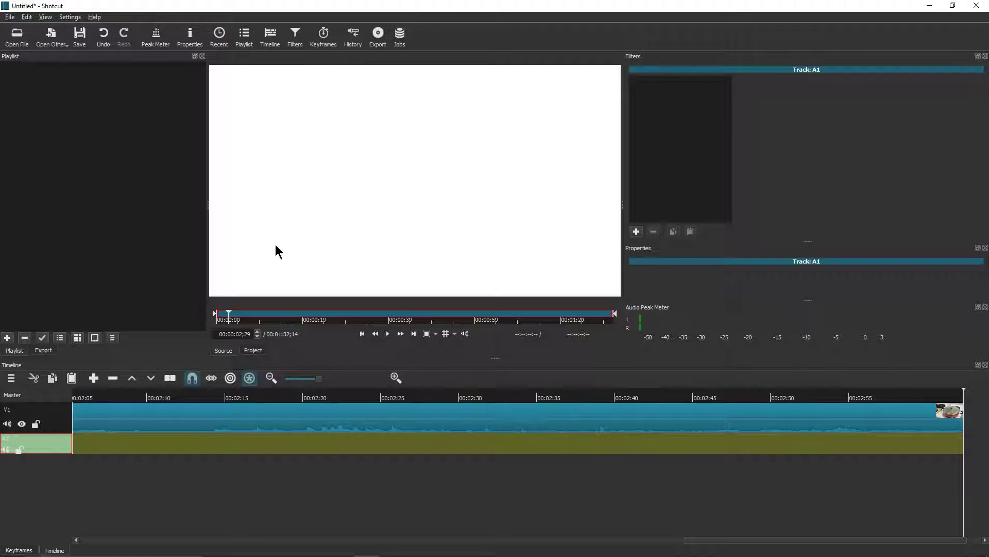
click(93, 378)
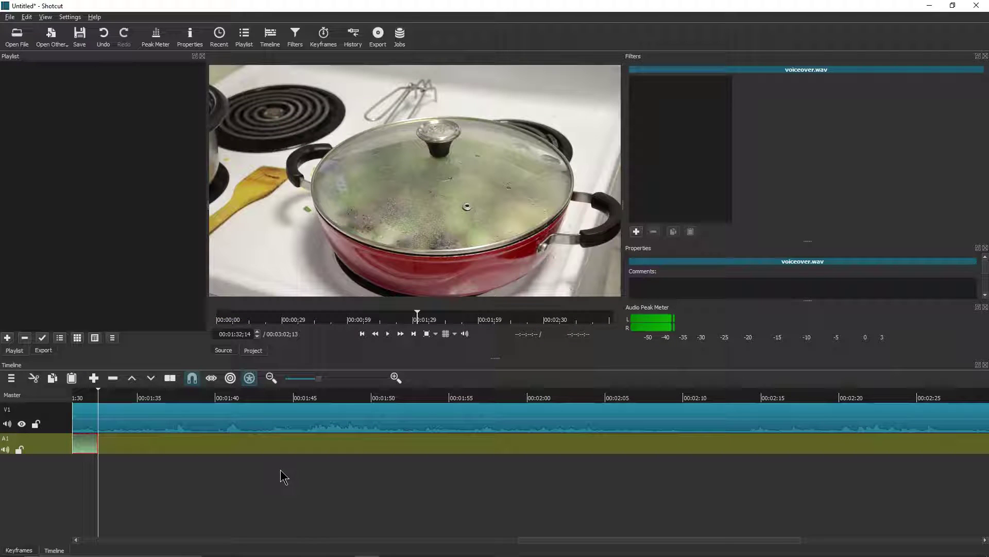
click(122, 541)
click(143, 541)
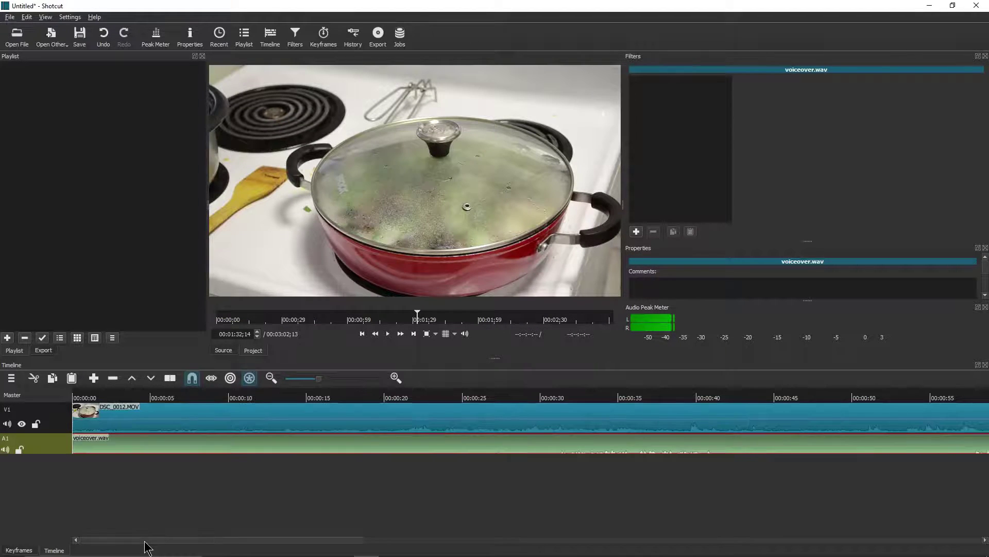
key(0)
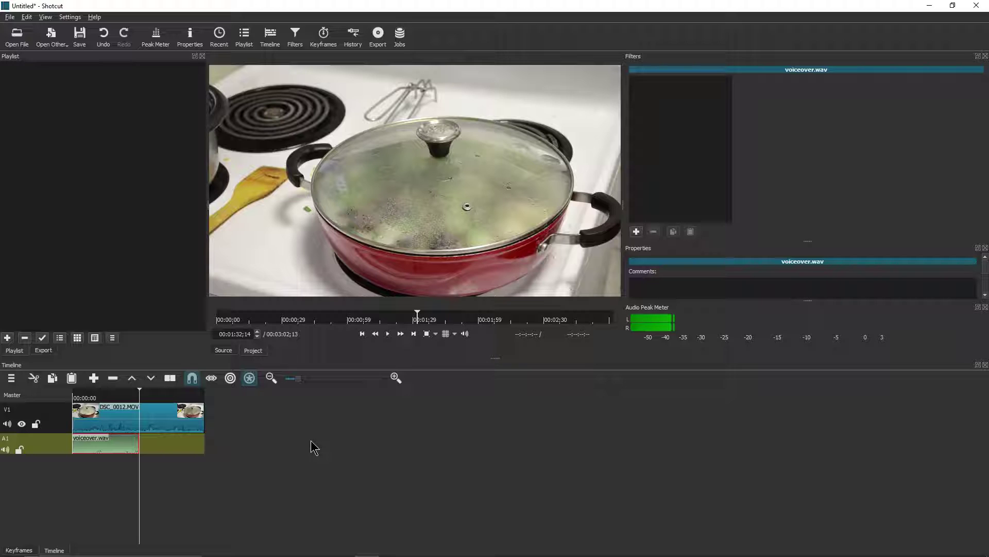
mouse_move(159, 554)
Split the V1 video at 00:00:36;20, 00:01:40;22 and 00:02:26;27.
click(395, 378)
click(396, 378)
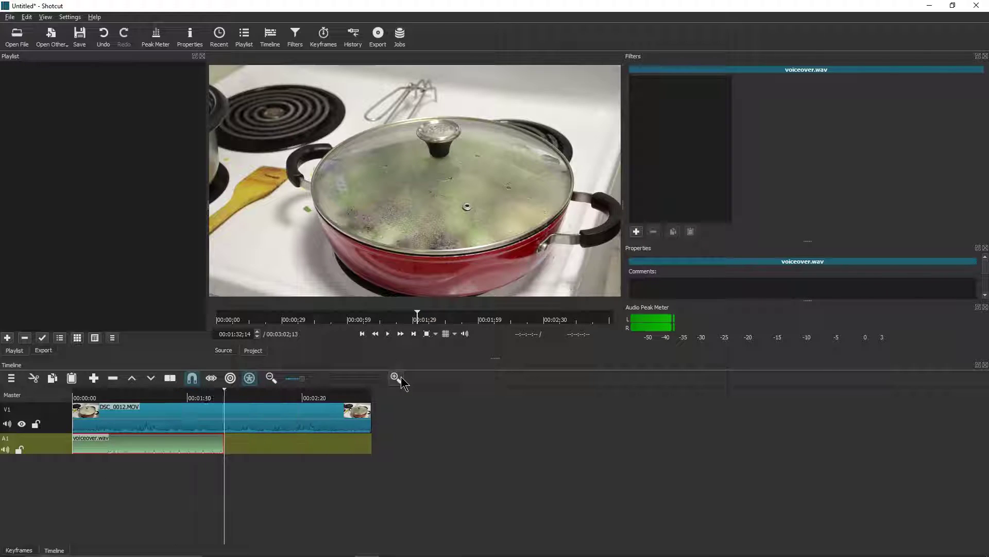
click(133, 399)
click(63, 426)
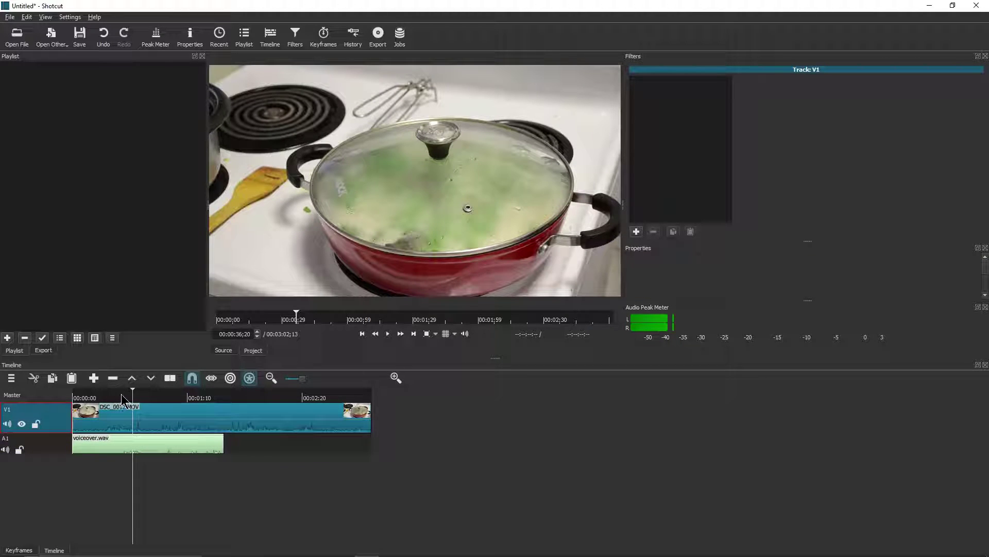
click(169, 378)
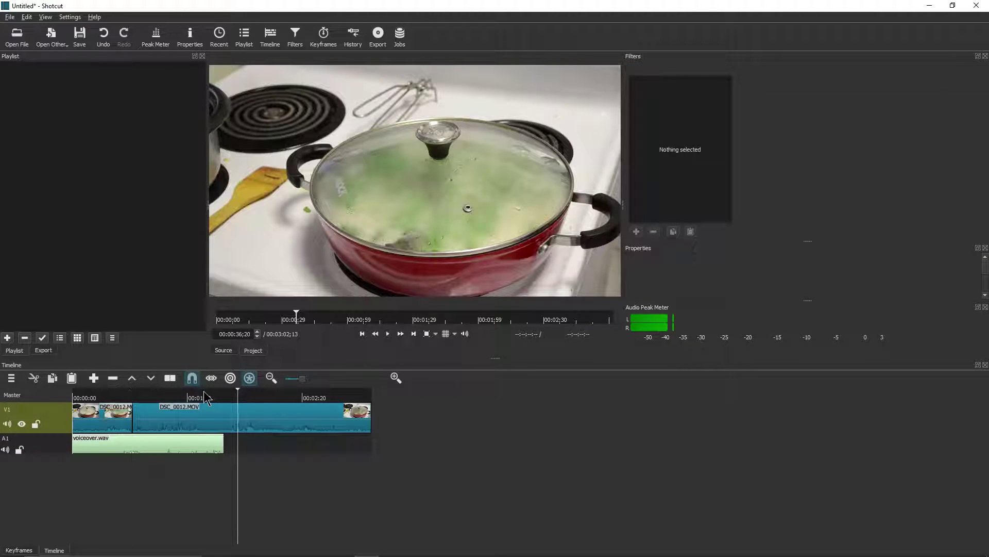
click(237, 394)
click(170, 378)
click(313, 396)
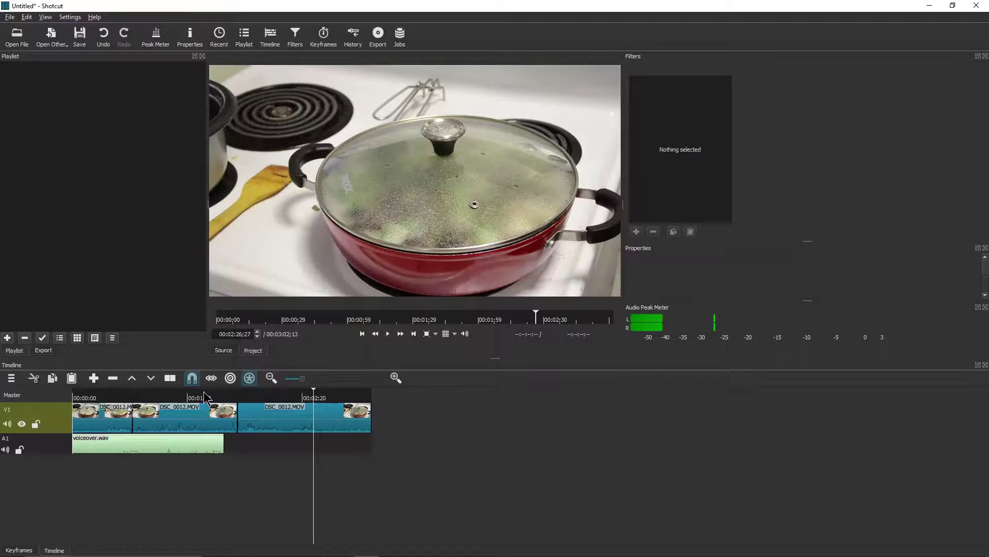
click(169, 378)
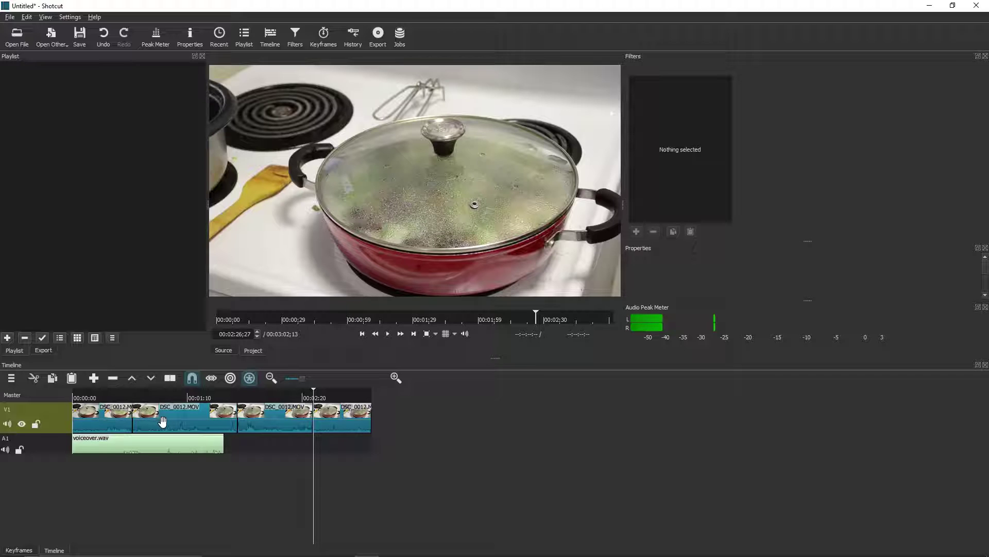
Detach the second DSC_0012.MOV clip's audio onto a new A2 track.
click(191, 423)
right_click(191, 425)
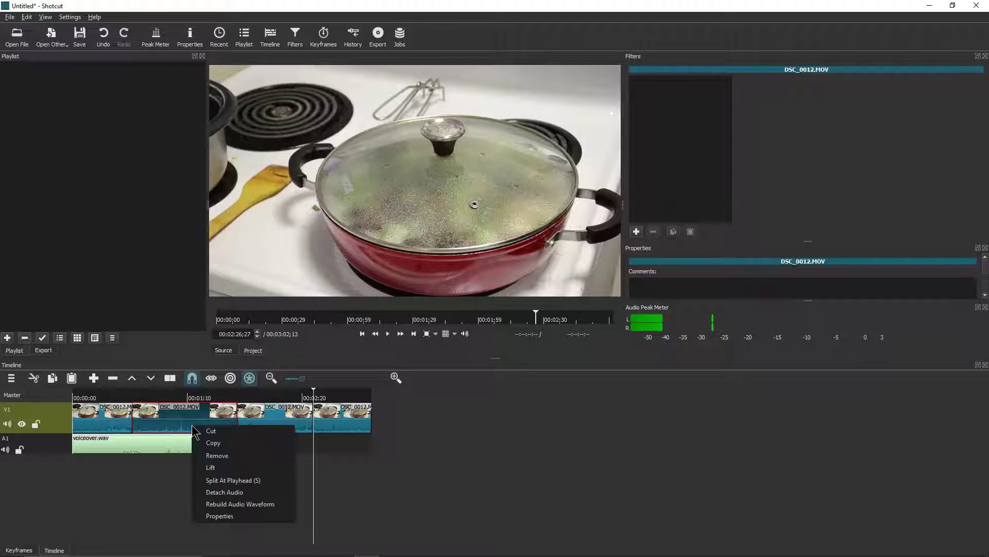
click(224, 492)
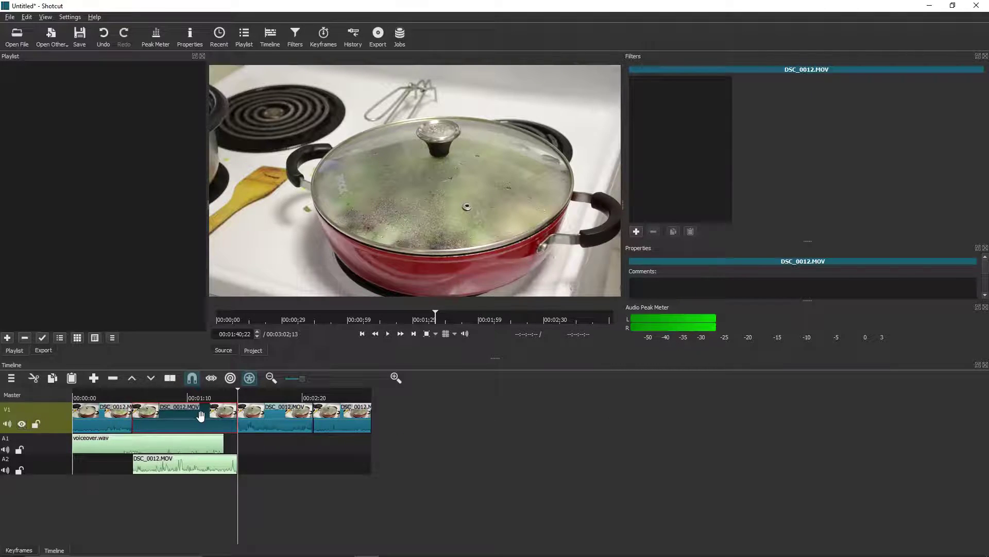
Change the detached-audio track's name from A2 to A0 in its header.
click(47, 470)
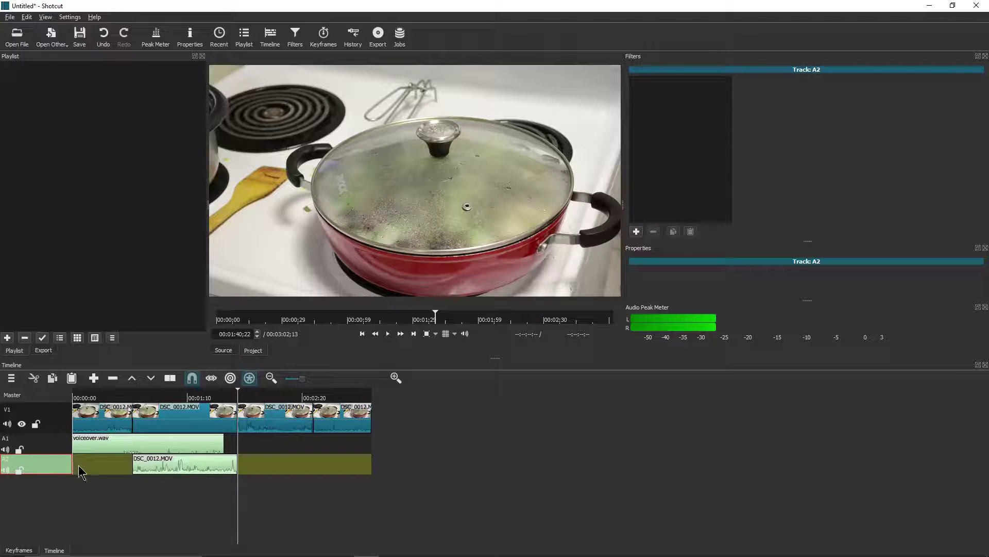
click(291, 467)
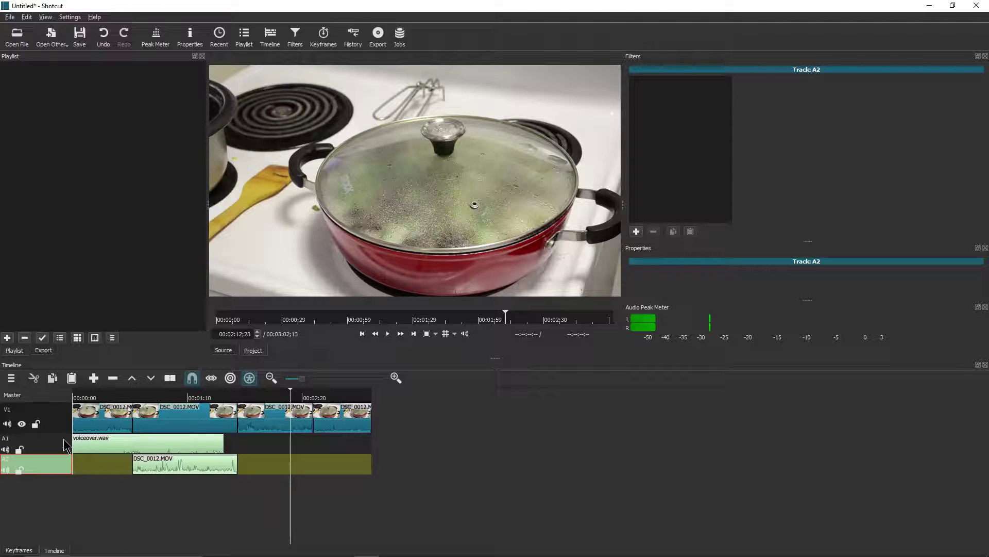
right_click(59, 467)
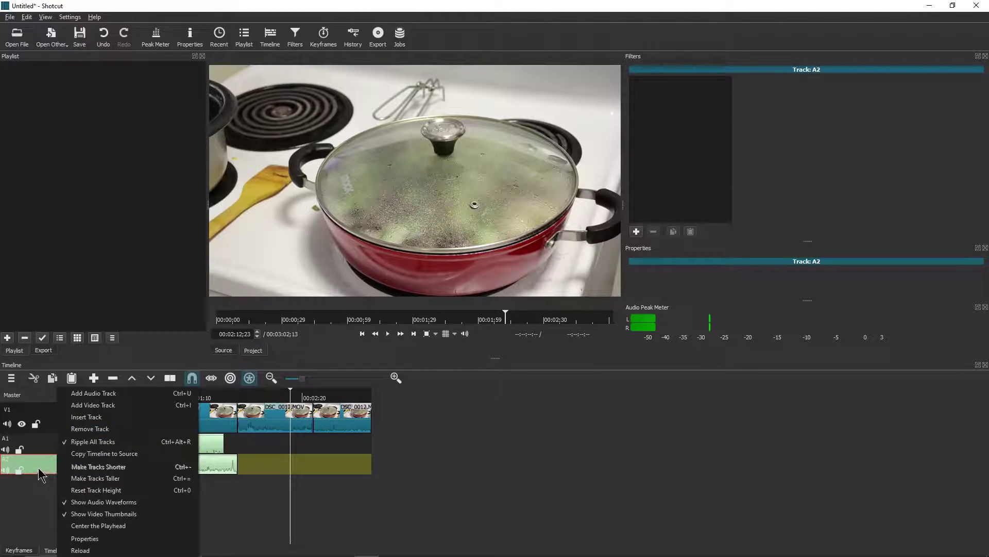
click(55, 471)
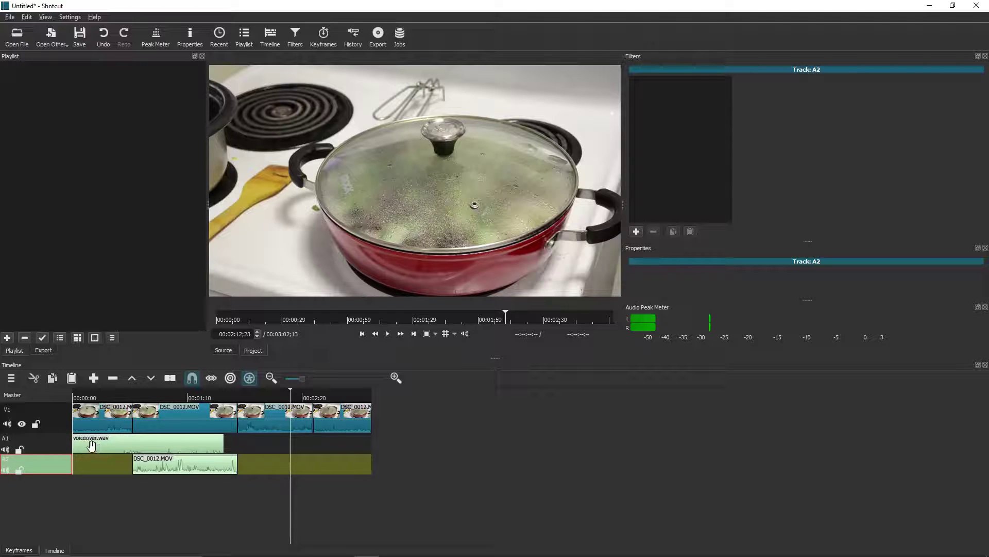
double_click(16, 459)
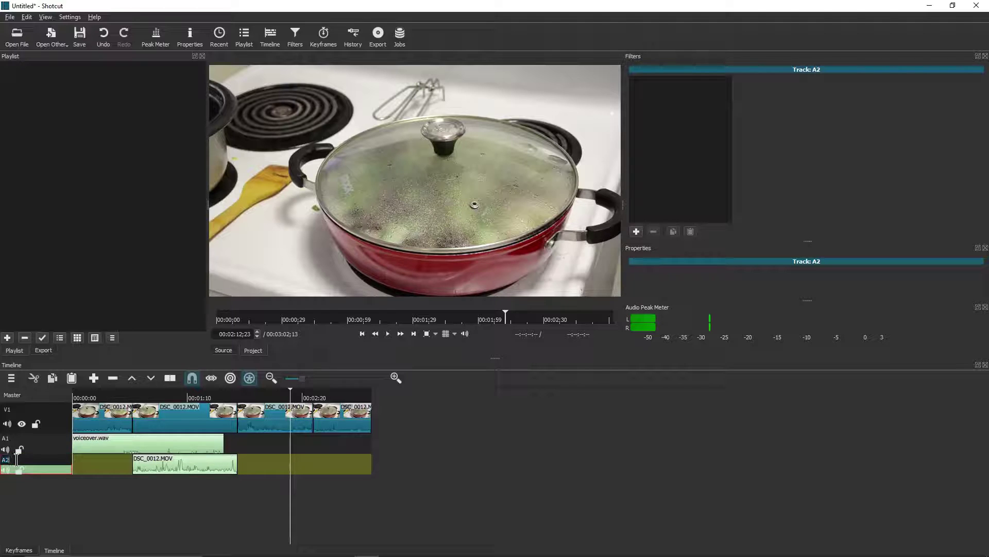
click(16, 459)
text(0)
key(Return)
double_click(39, 458)
key(Return)
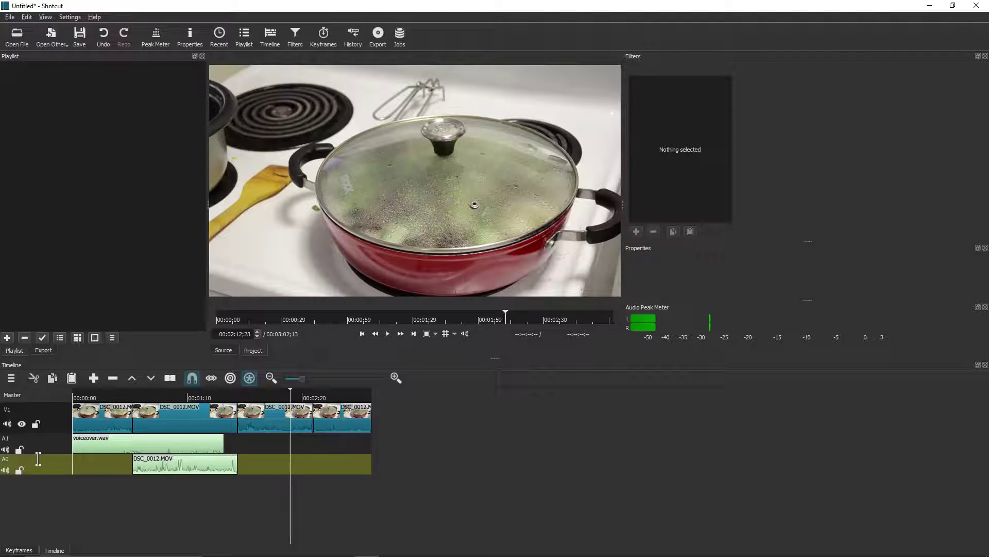
Save the project as Version1.mlt in Video Projects\Shotcut - Move tracks around.
click(79, 36)
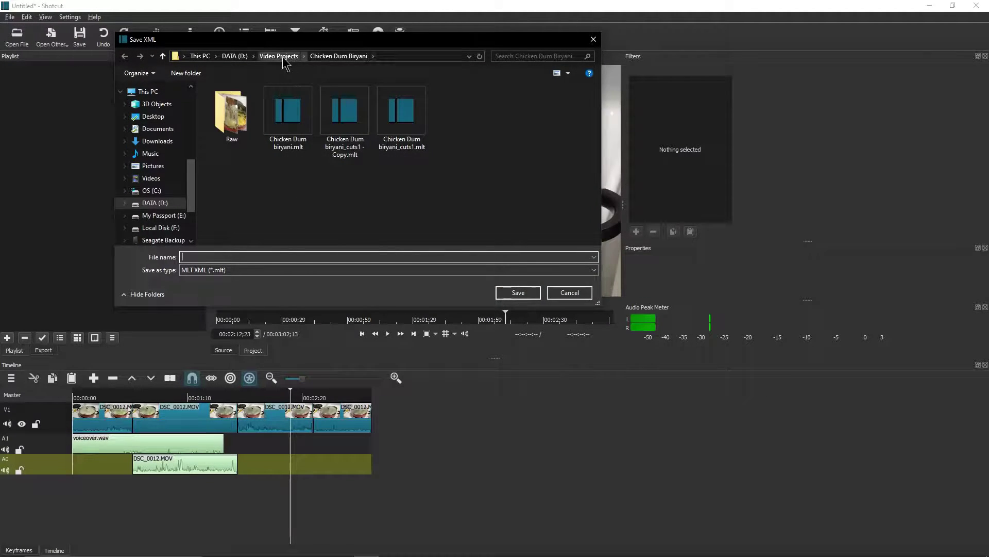
click(279, 57)
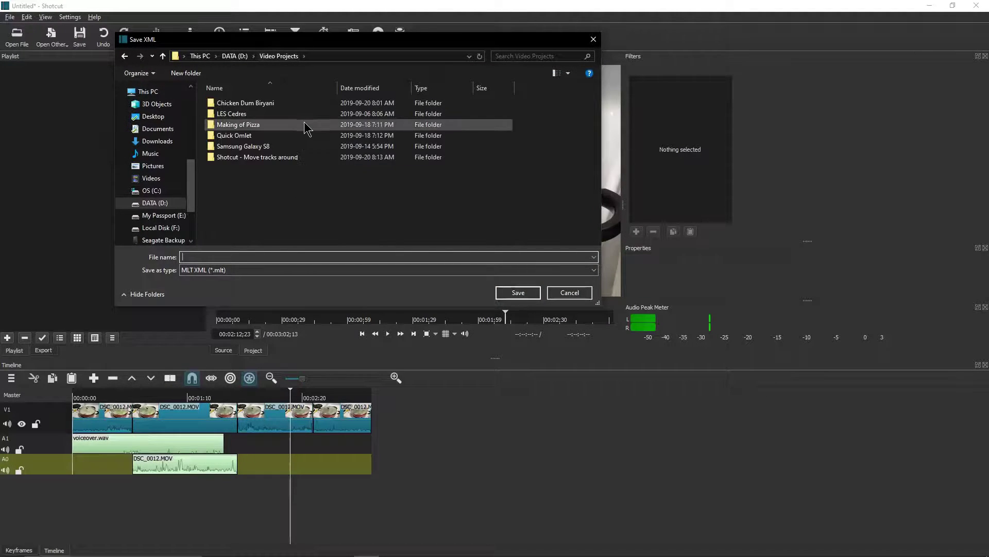
double_click(253, 157)
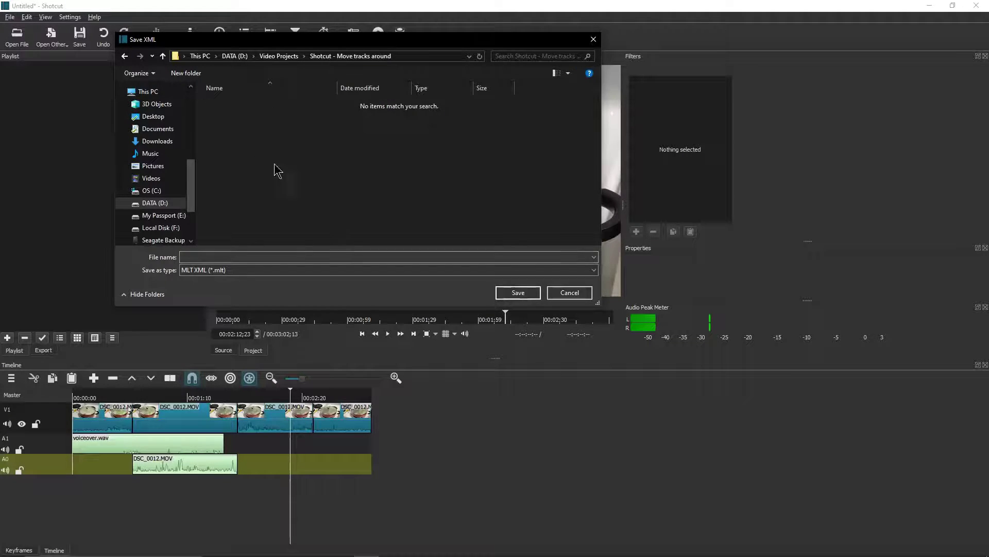
click(241, 260)
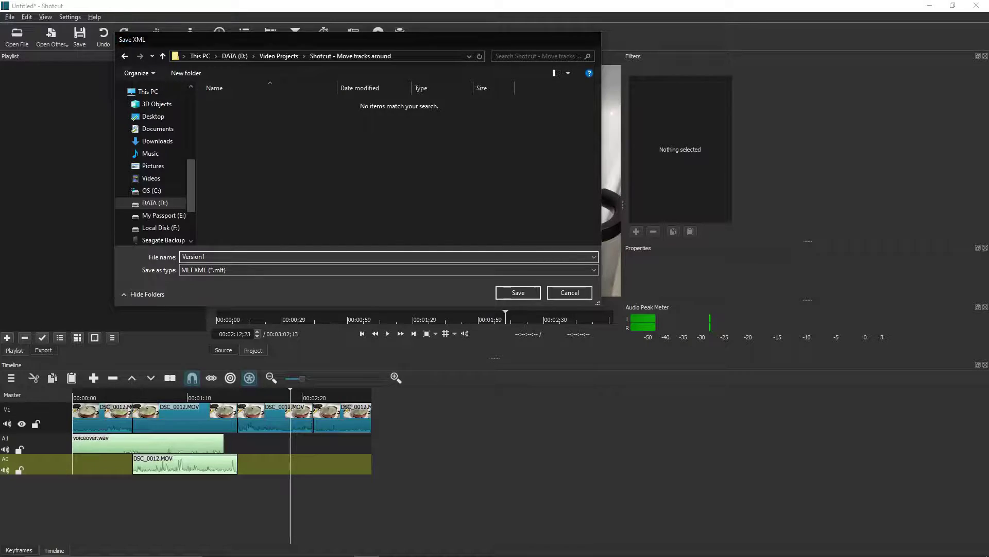
key(Return)
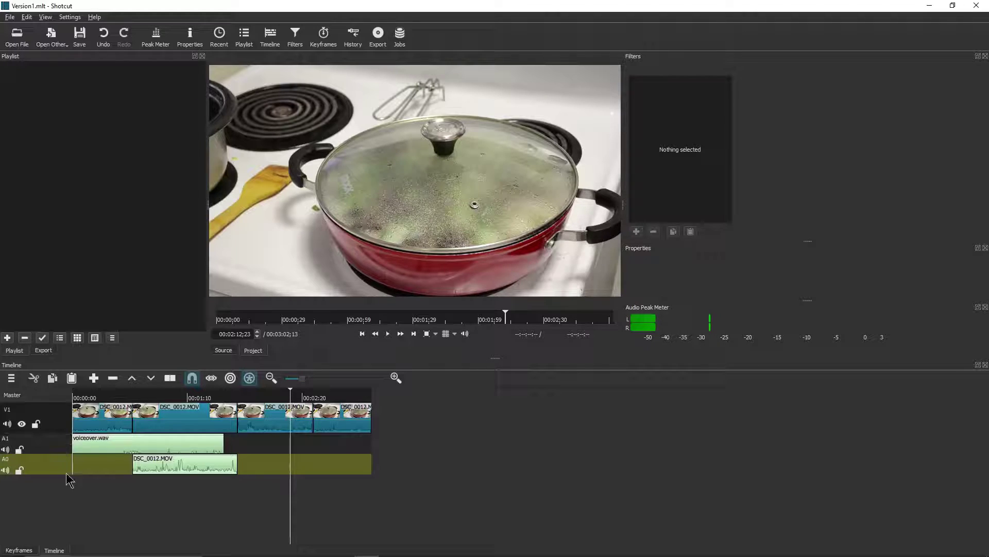
Exit Shotcut and bring up the actions for Version1.mlt in the maximized Explorer window.
click(9, 17)
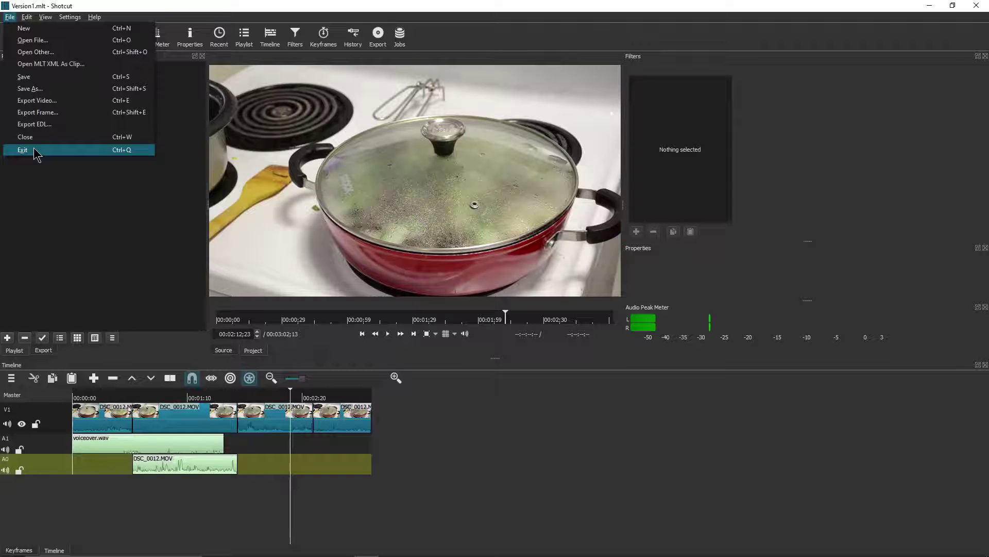
click(36, 154)
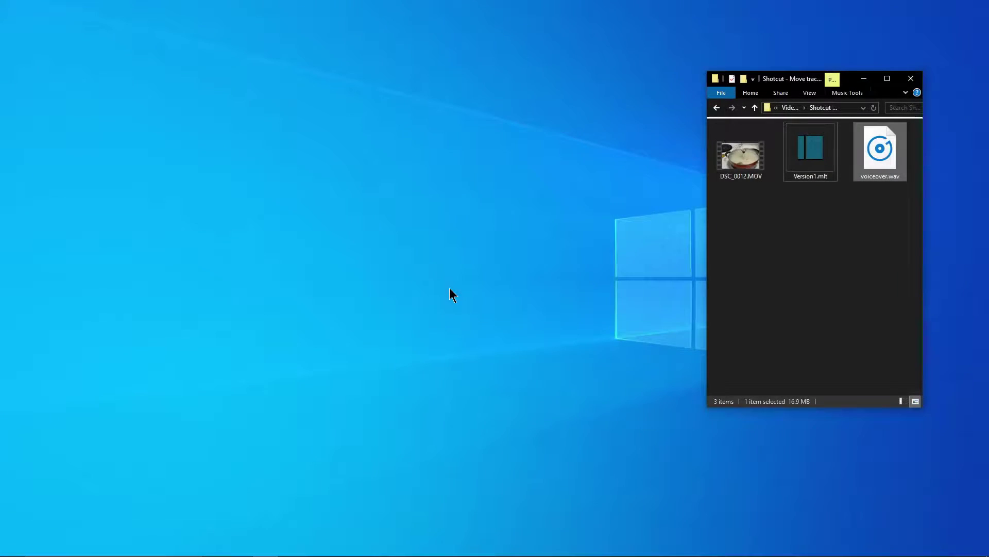
click(888, 79)
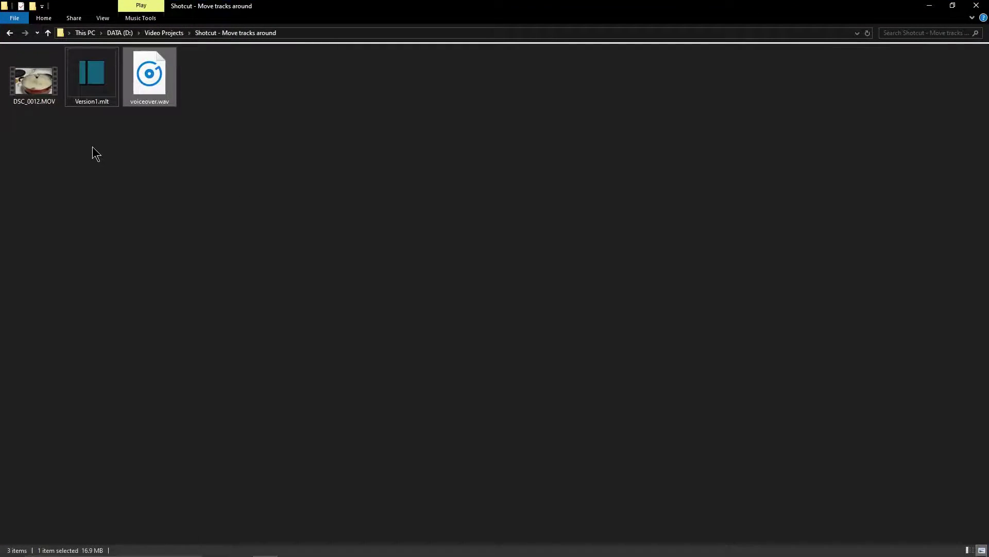
click(92, 95)
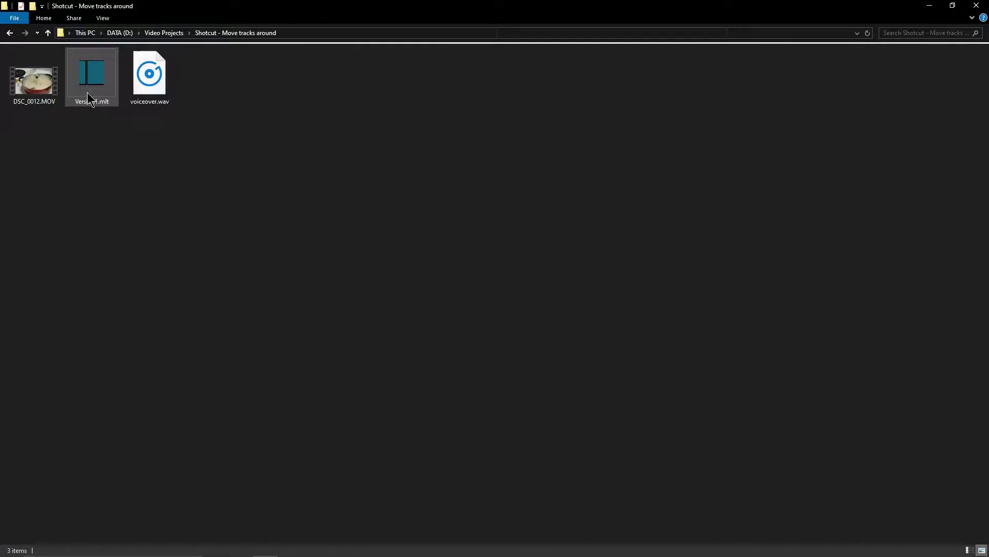
right_click(92, 66)
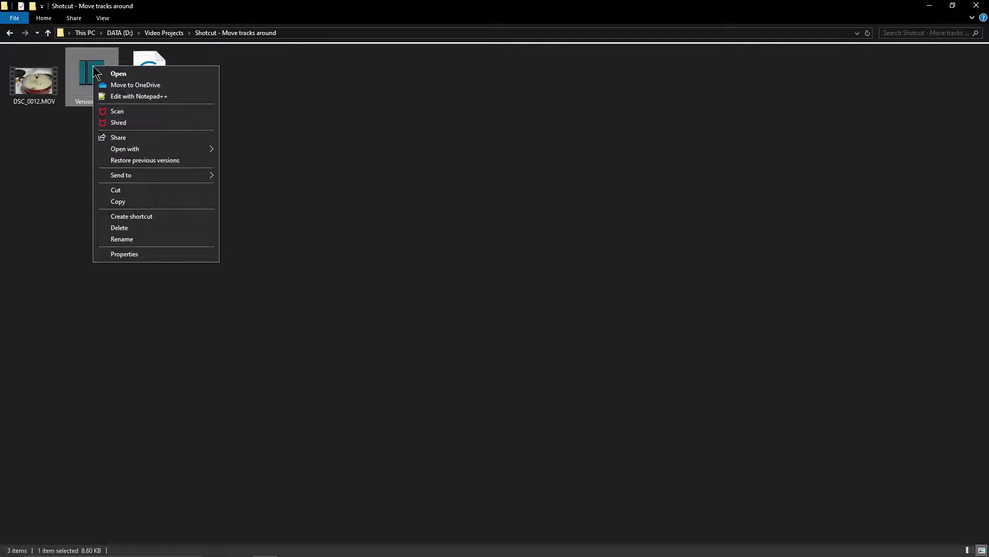
Open Version1.mlt in Notepad++ and dismiss the reload prompt.
click(161, 99)
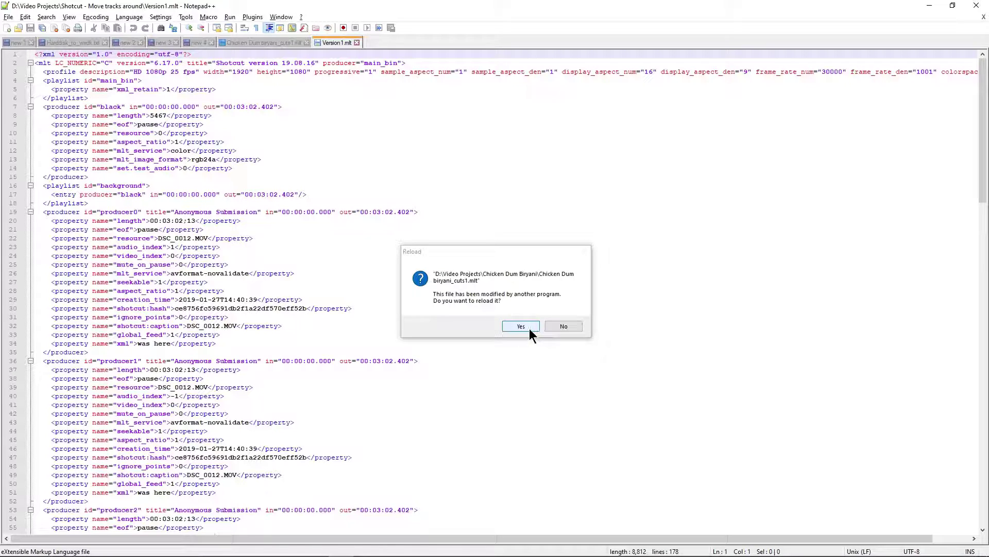
click(555, 326)
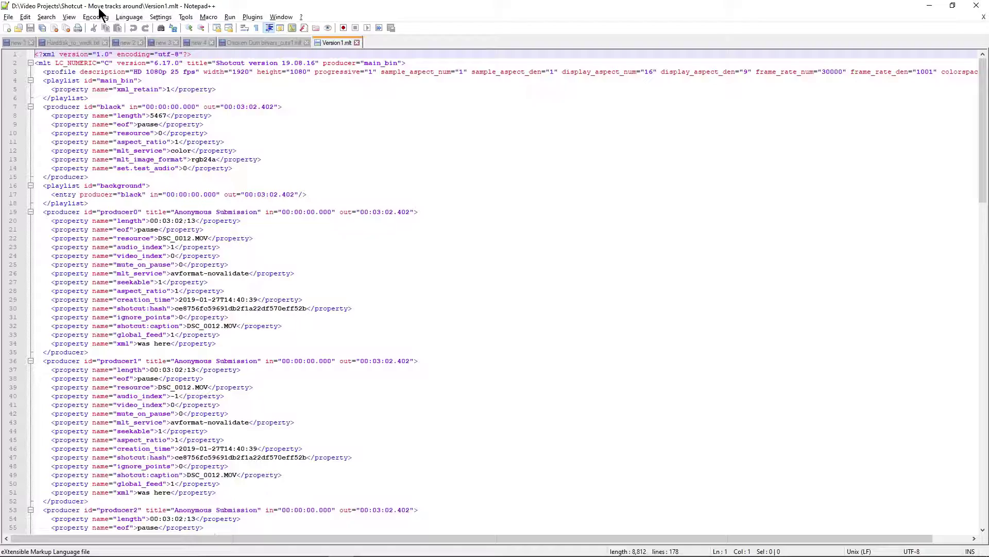
click(350, 264)
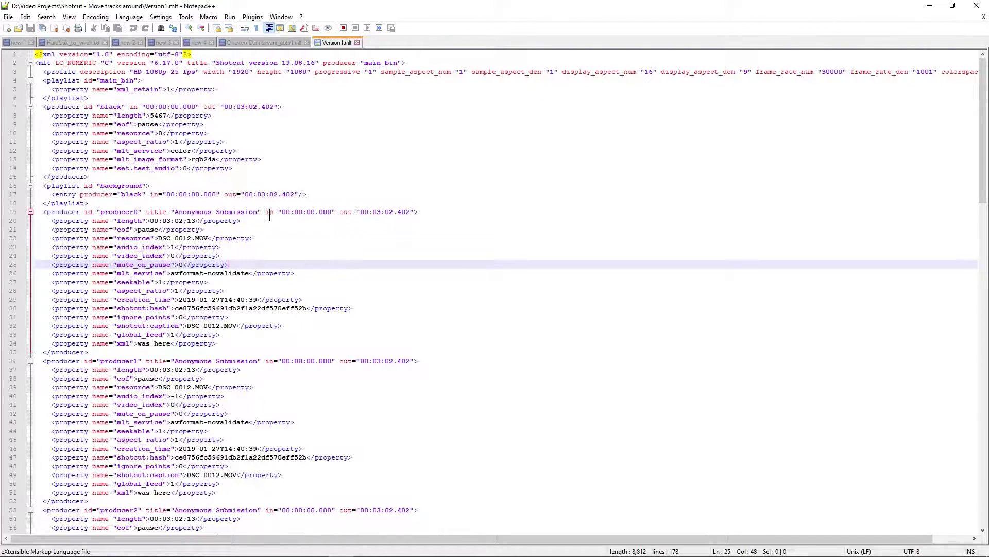
Scroll to the <tractor> block and select its track lines 144 to 147, highlighting playlist0.
scroll(355, 310, down, 20)
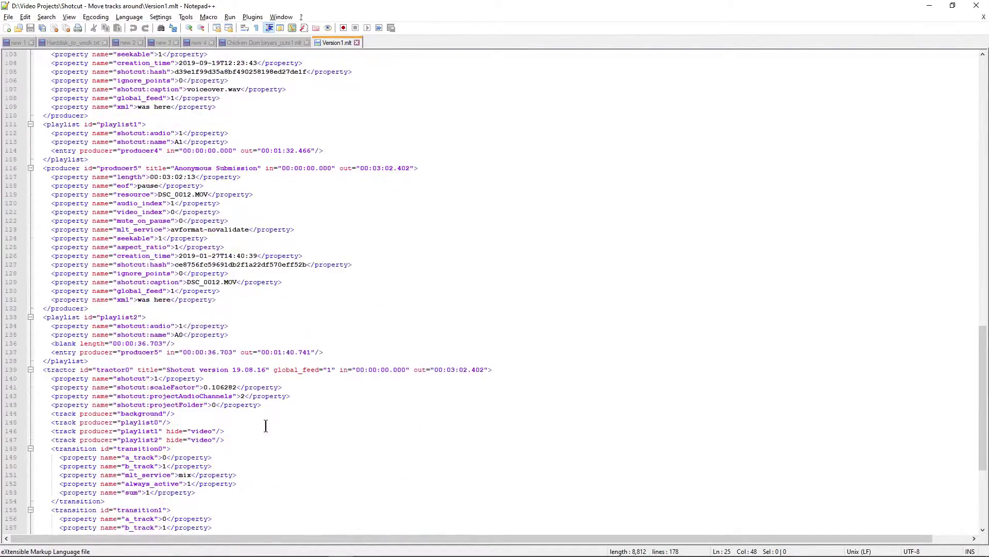
scroll(262, 420, up, 20)
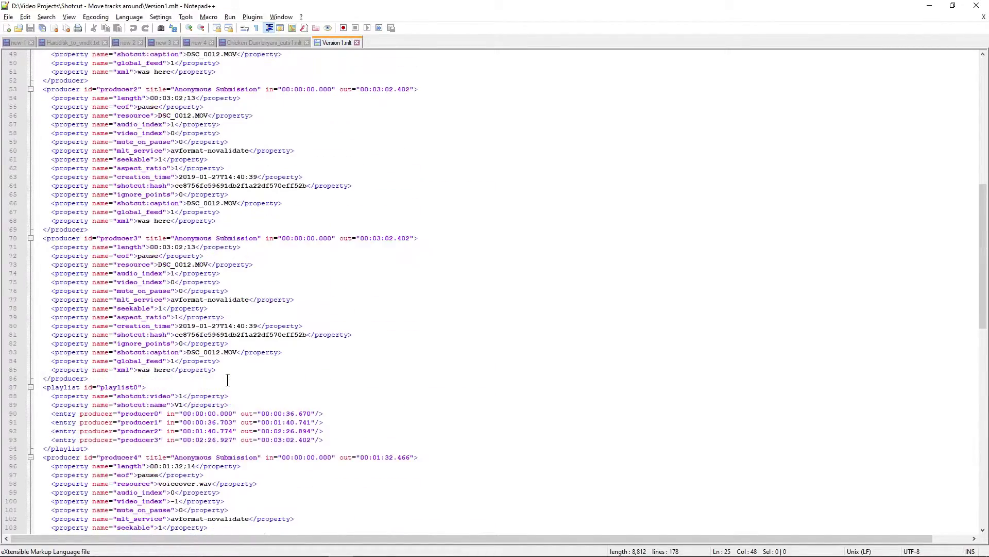
scroll(226, 378, down, 16)
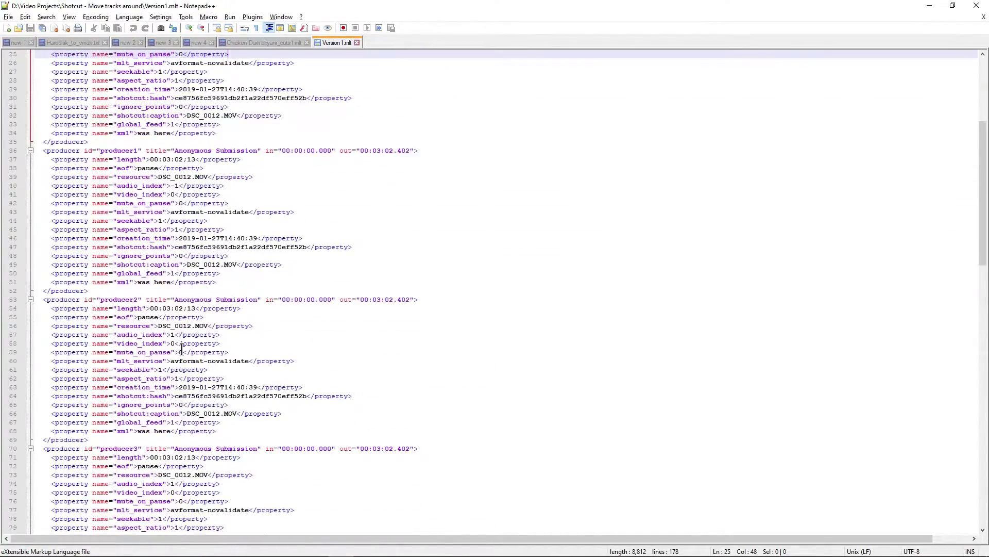
scroll(182, 353, down, 20)
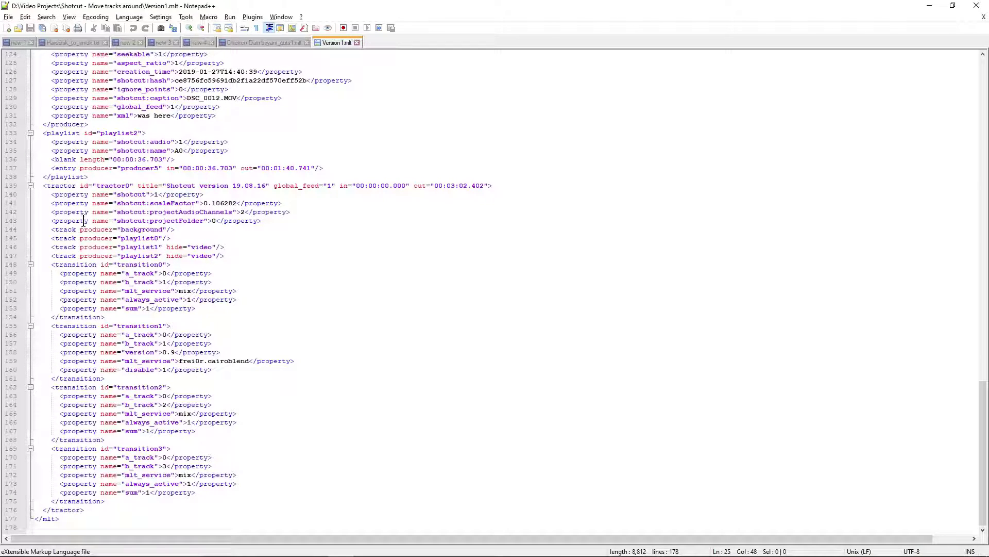
double_click(58, 184)
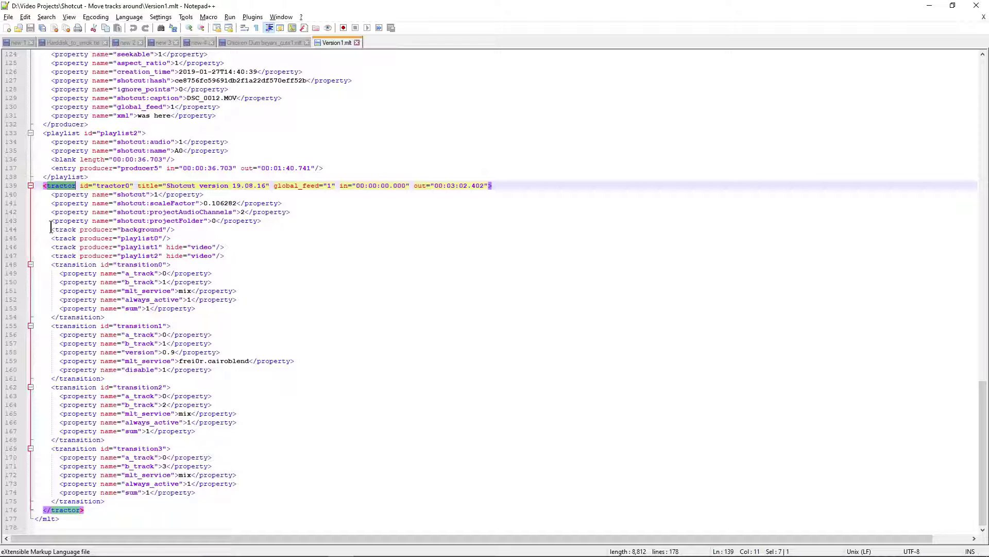
drag(51, 229, 229, 255)
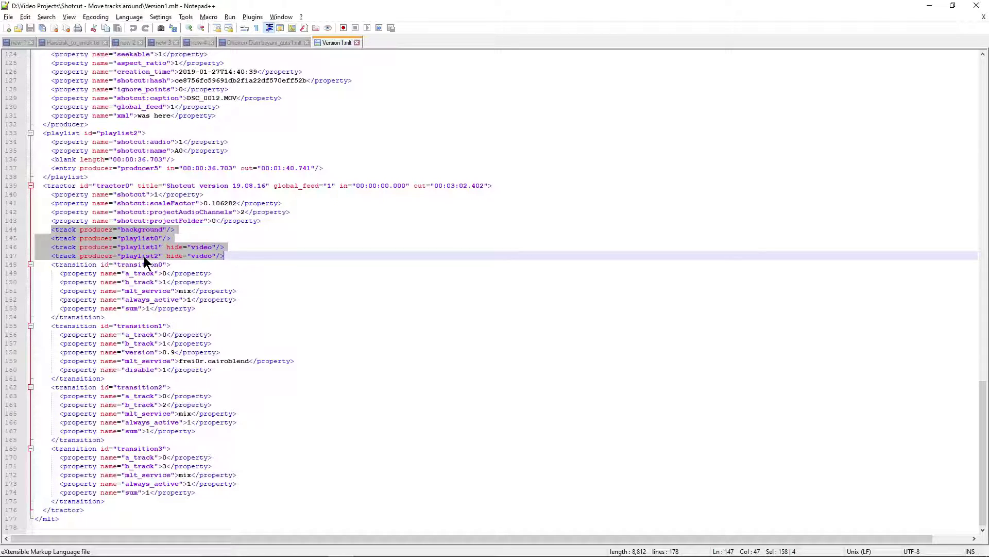
double_click(140, 238)
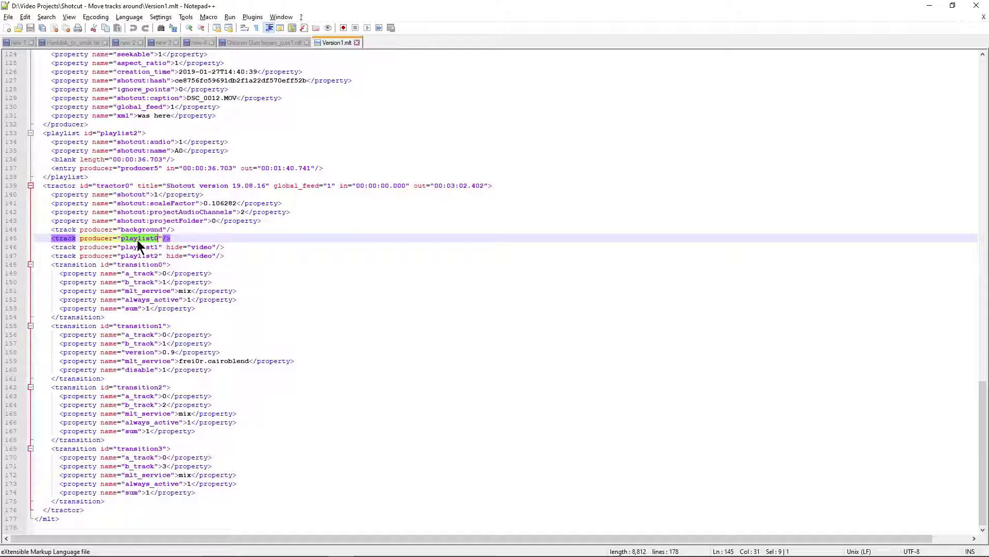
key(ctrl+f)
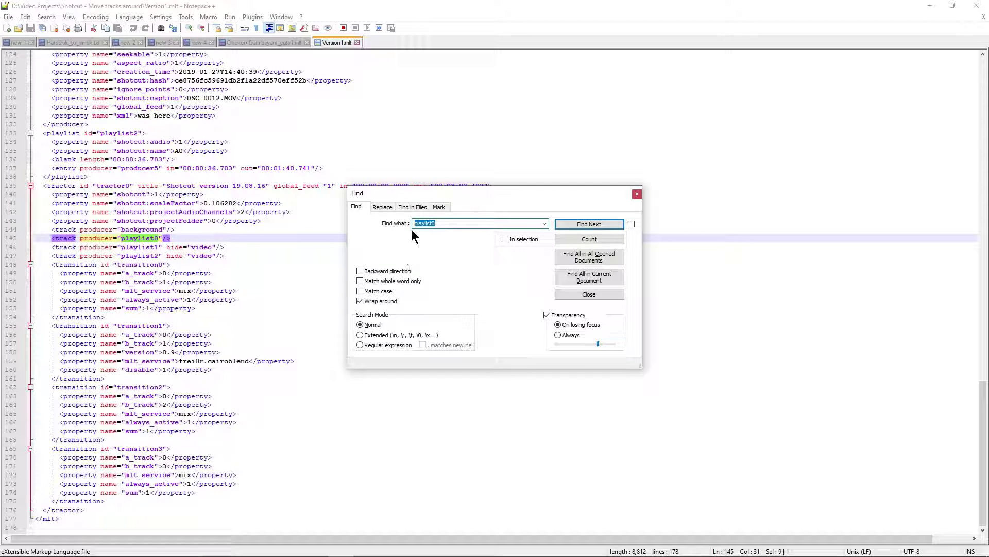
click(588, 224)
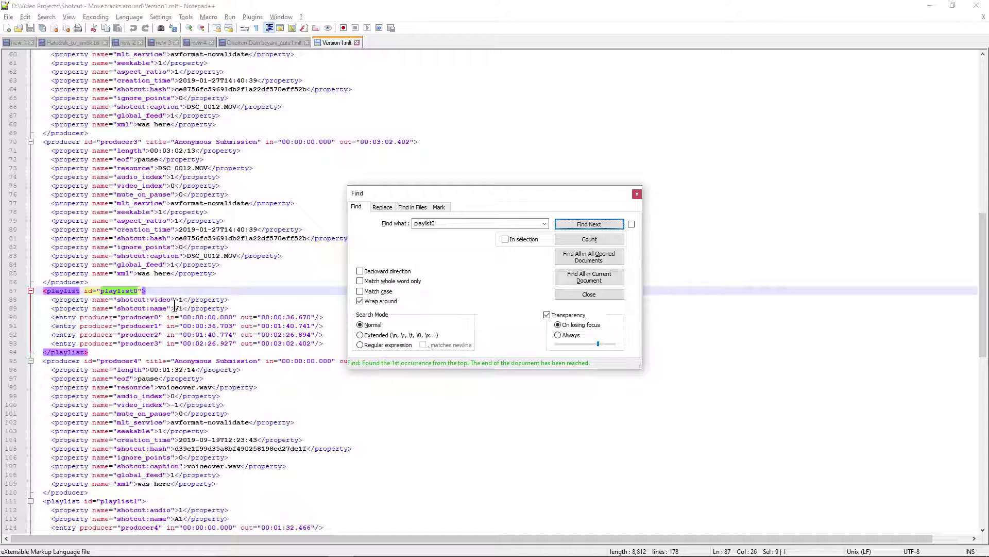
click(590, 224)
key(Escape)
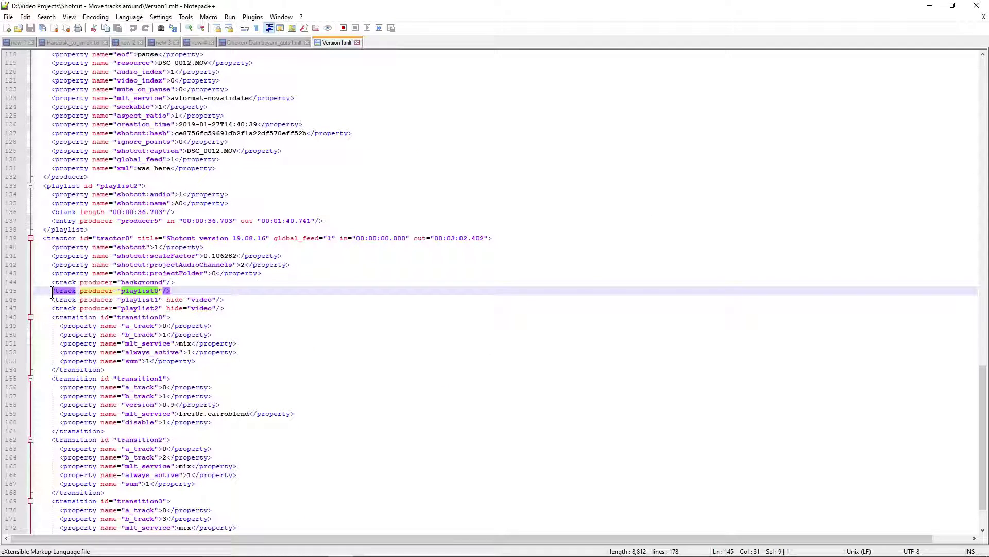
drag(52, 292, 225, 309)
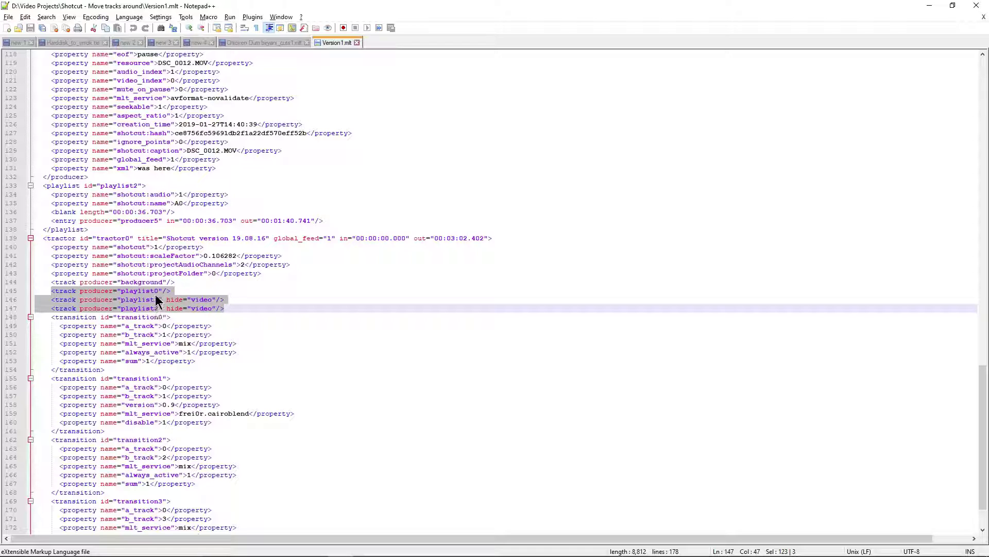
double_click(145, 301)
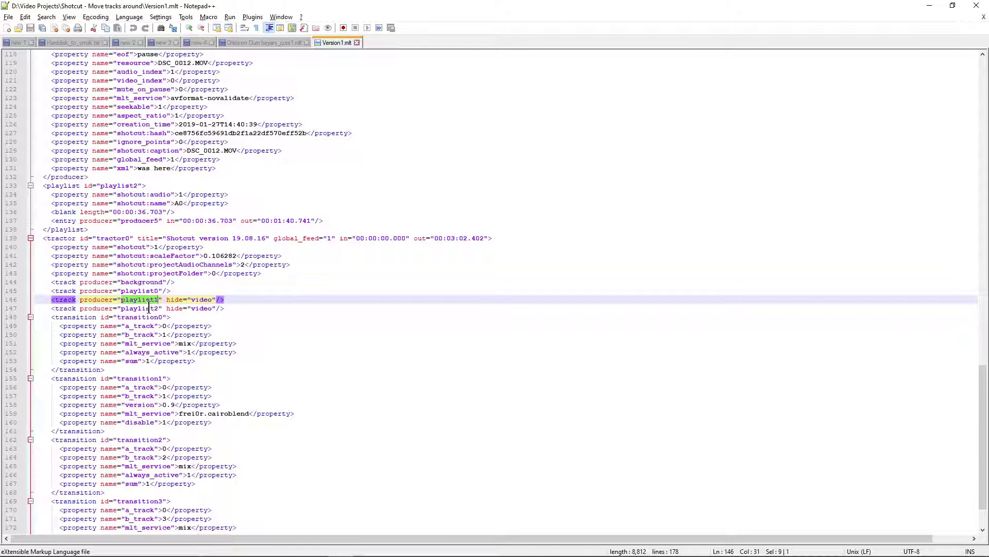
key(ctrl+f)
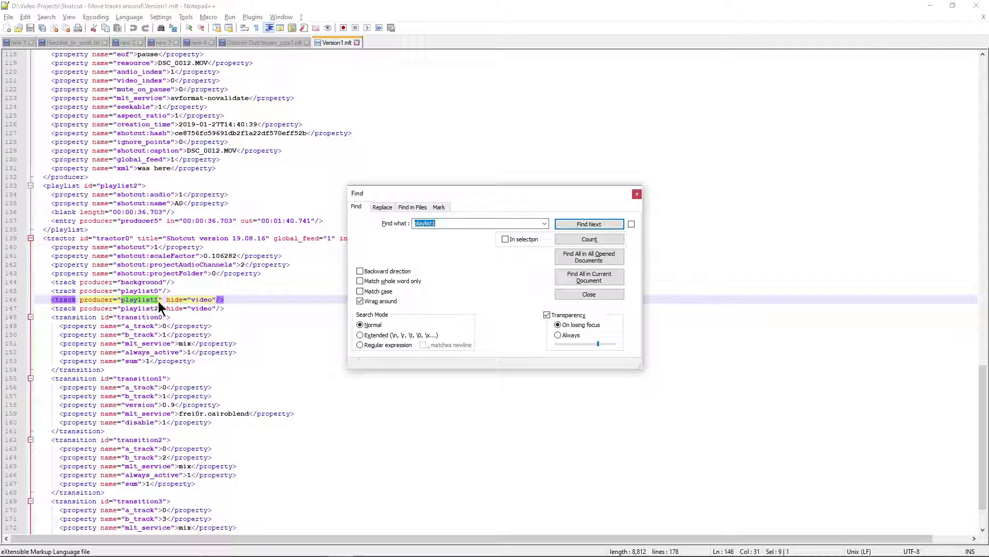
click(579, 227)
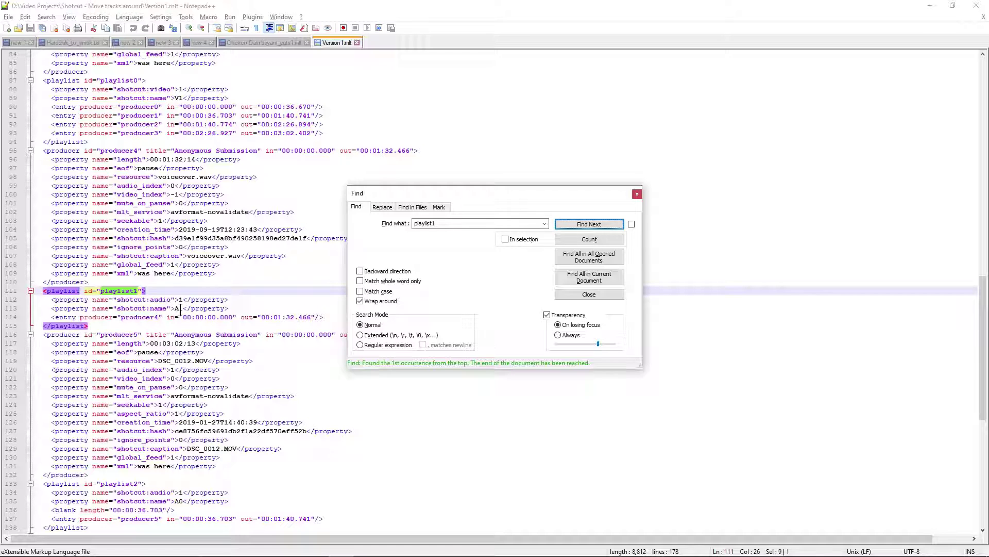
click(604, 224)
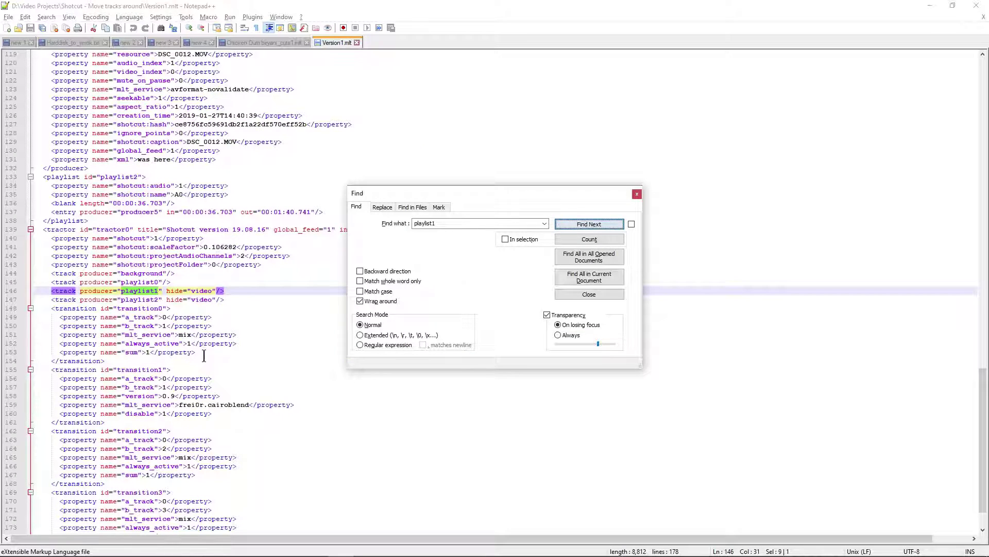
key(Escape)
double_click(153, 301)
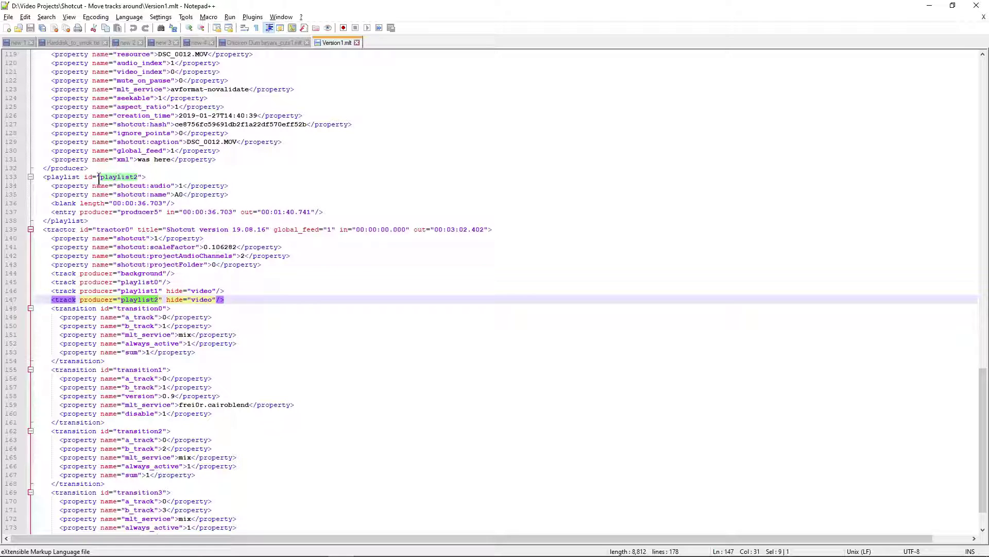
double_click(179, 195)
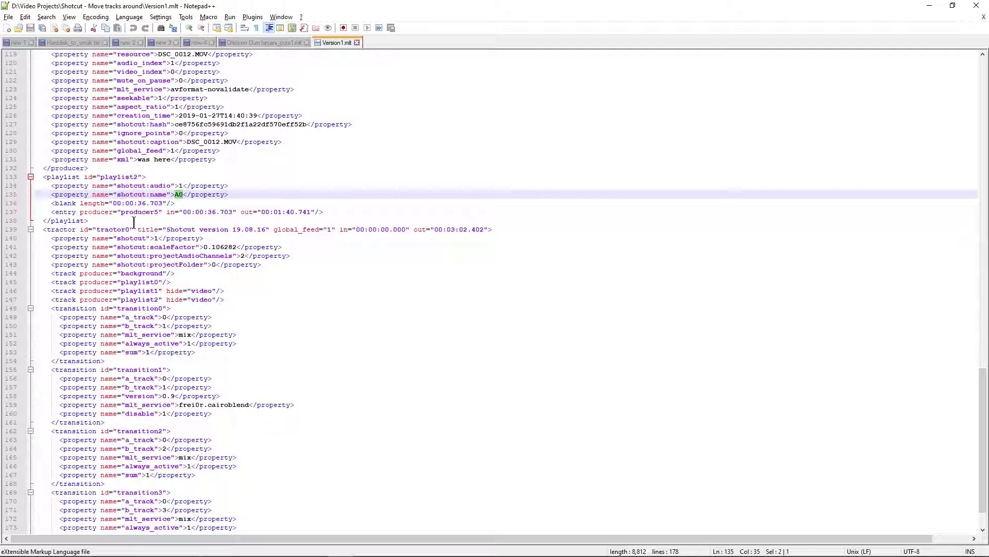
double_click(148, 300)
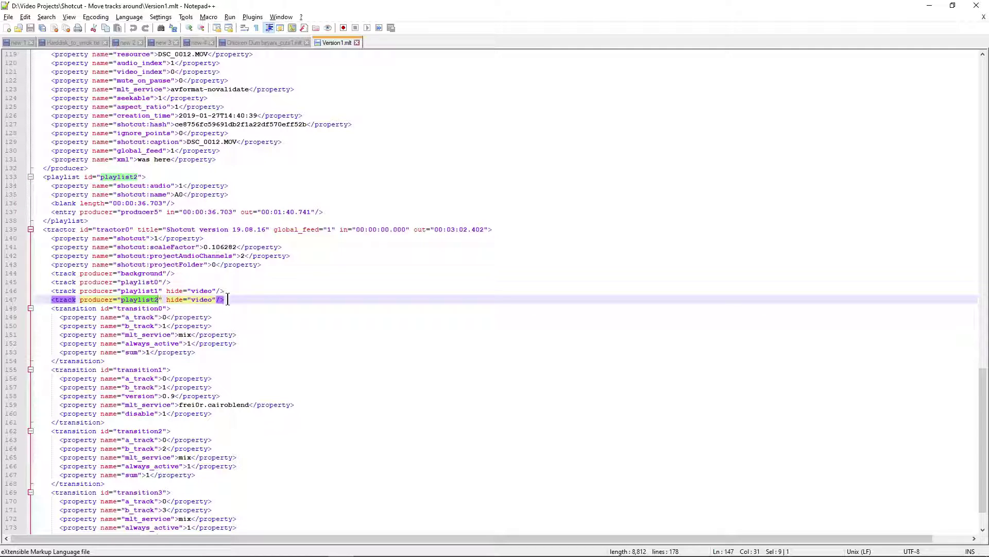
Move the playlist2 track line up to sit directly below the playlist0 line.
drag(228, 299, 228, 291)
key(ctrl+c)
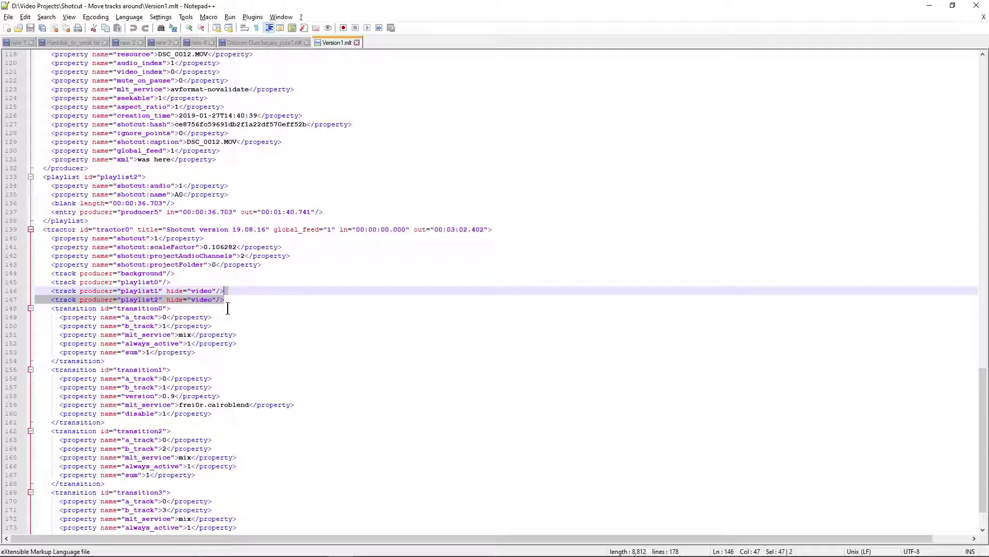
key(Delete)
click(222, 282)
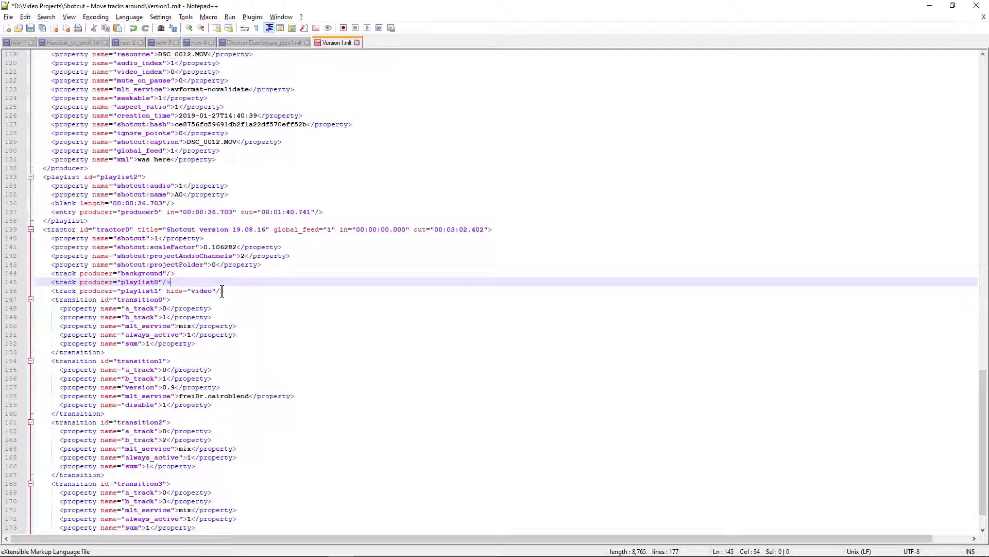
key(ctrl+v)
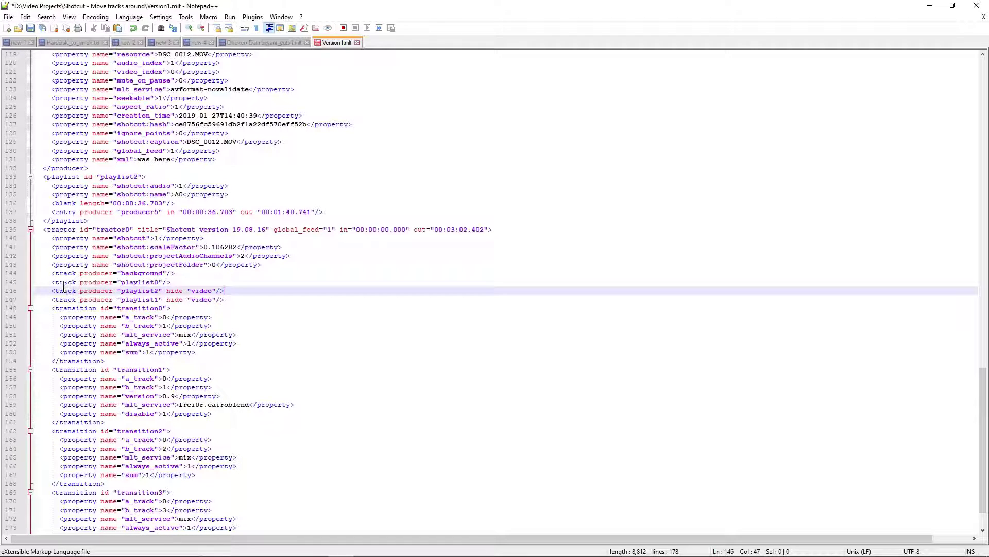
Check the reordered track lines and select the playlist2 name on line 146.
click(155, 281)
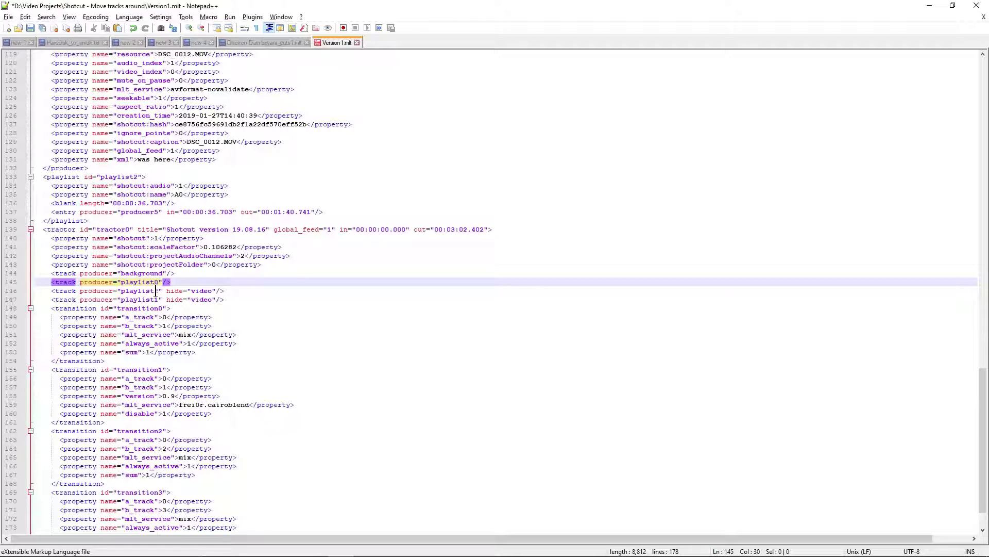
drag(154, 290, 158, 292)
click(156, 299)
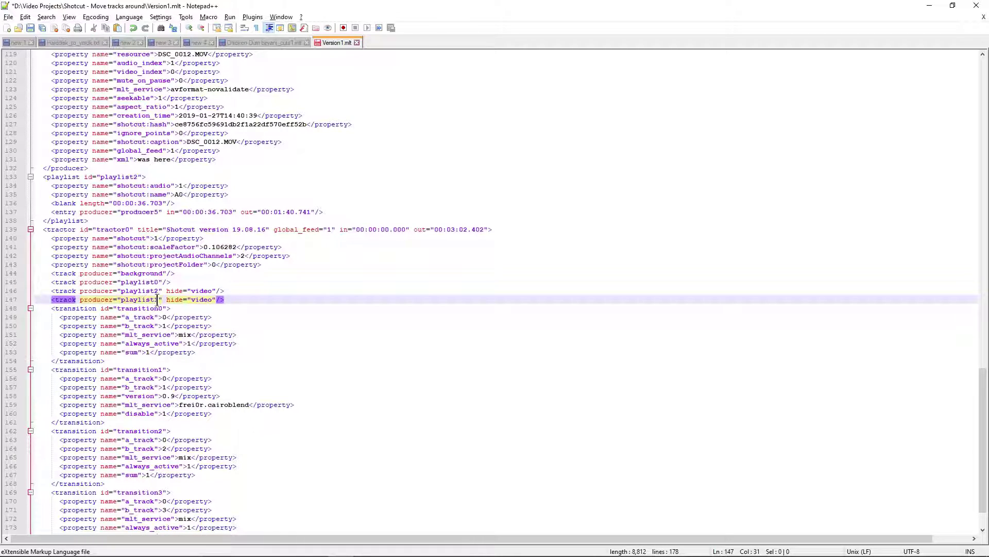
double_click(148, 291)
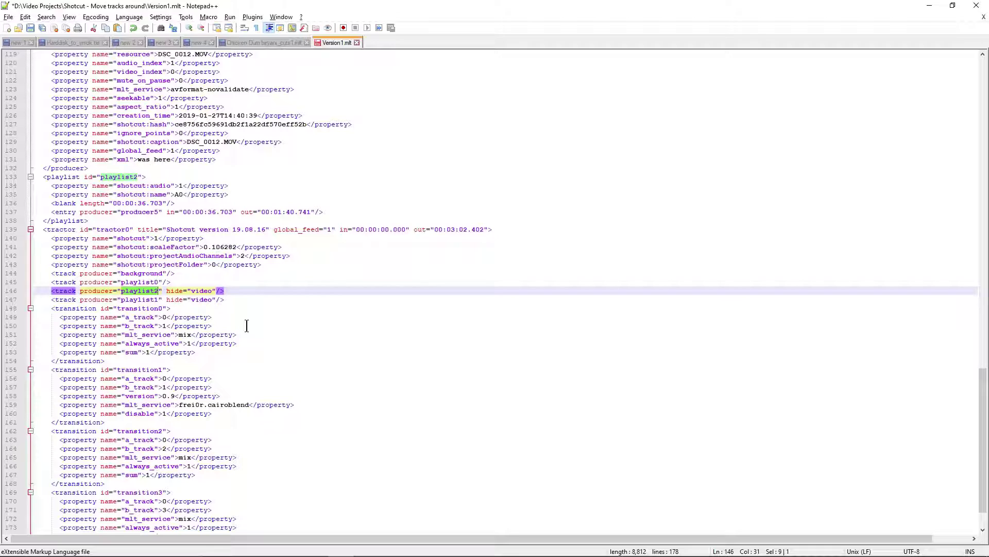
Replace all occurrences of playlist2 with playlist2a, then select playlist1 on line 147.
key(ctrl+h)
key(ctrl+c)
key(Tab)
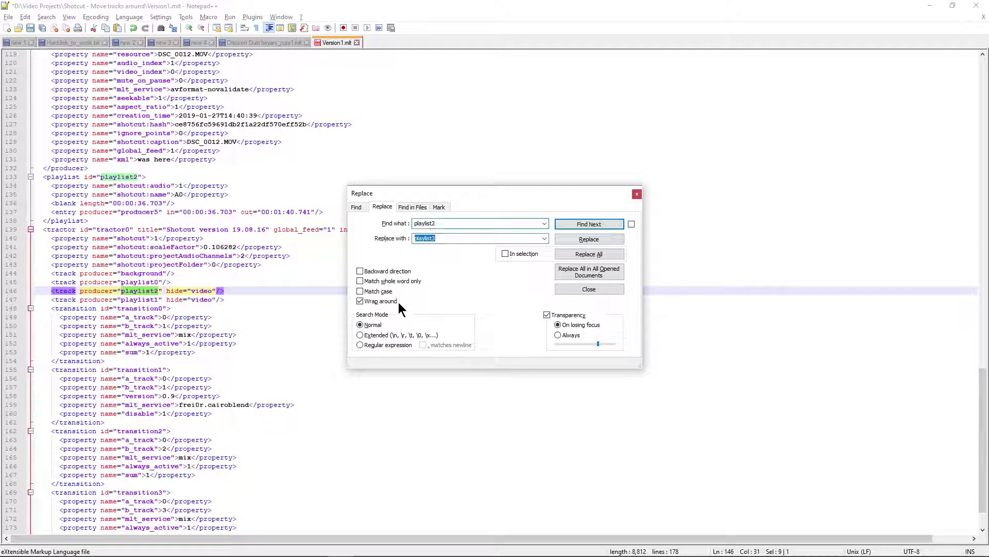
key(shift+Tab)
key(Tab)
key(ctrl+v)
text(a)
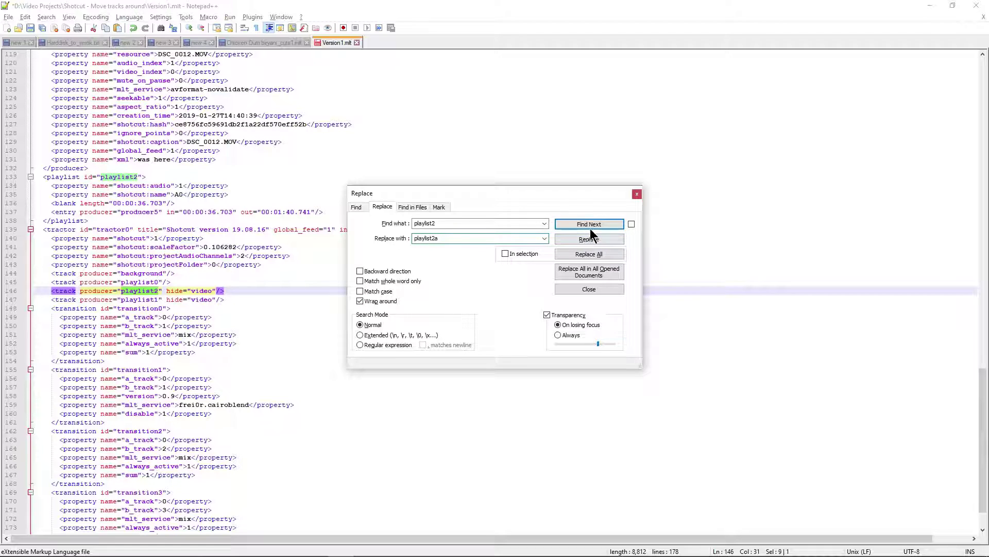
click(587, 255)
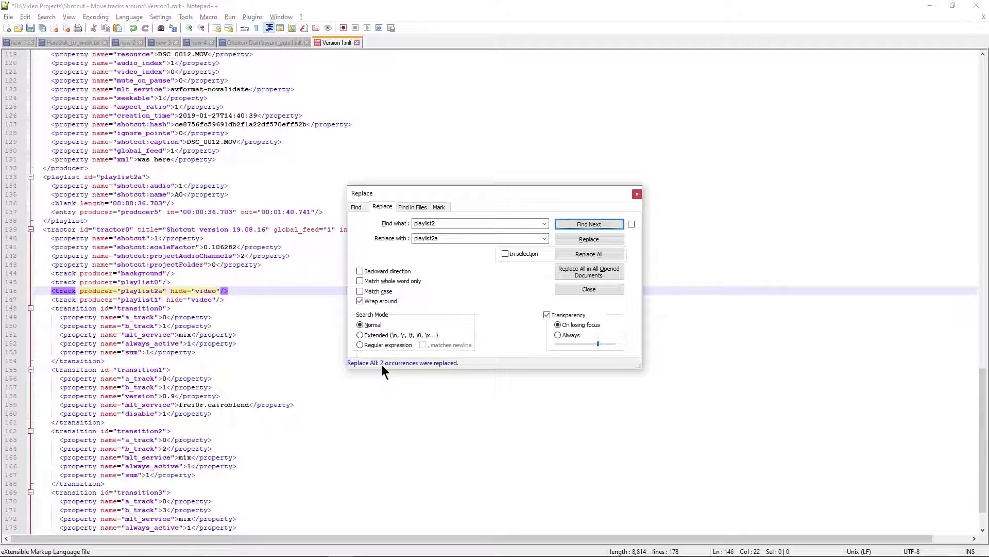
click(637, 194)
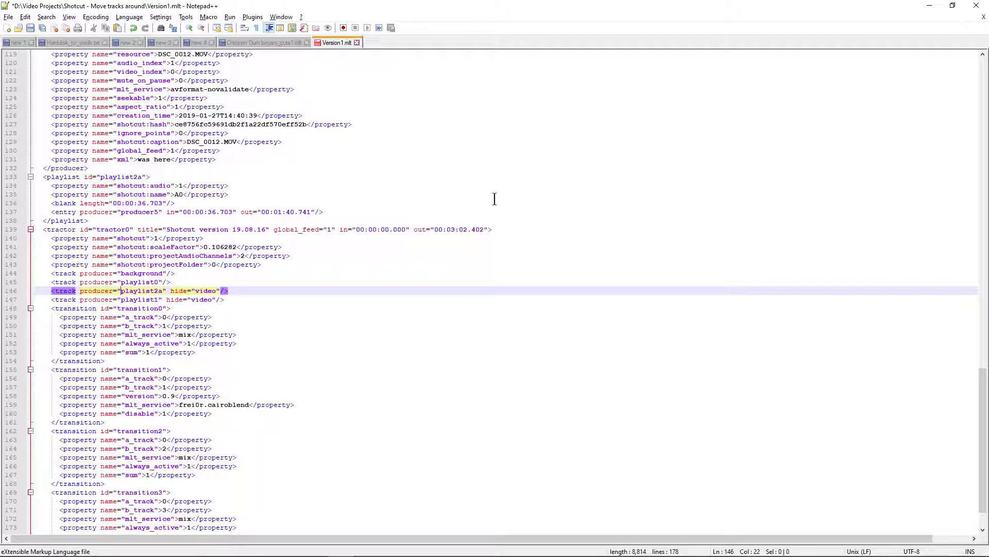
double_click(139, 290)
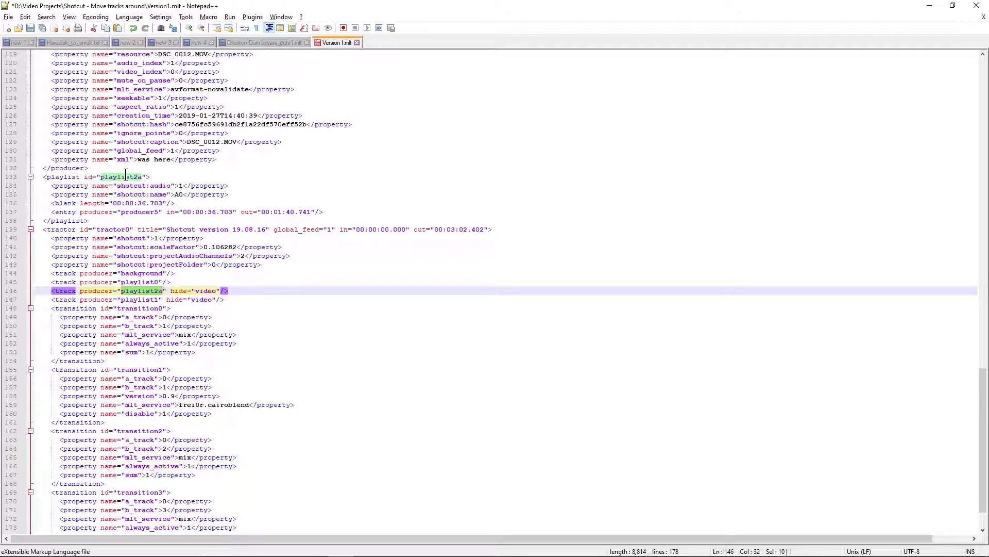
double_click(147, 301)
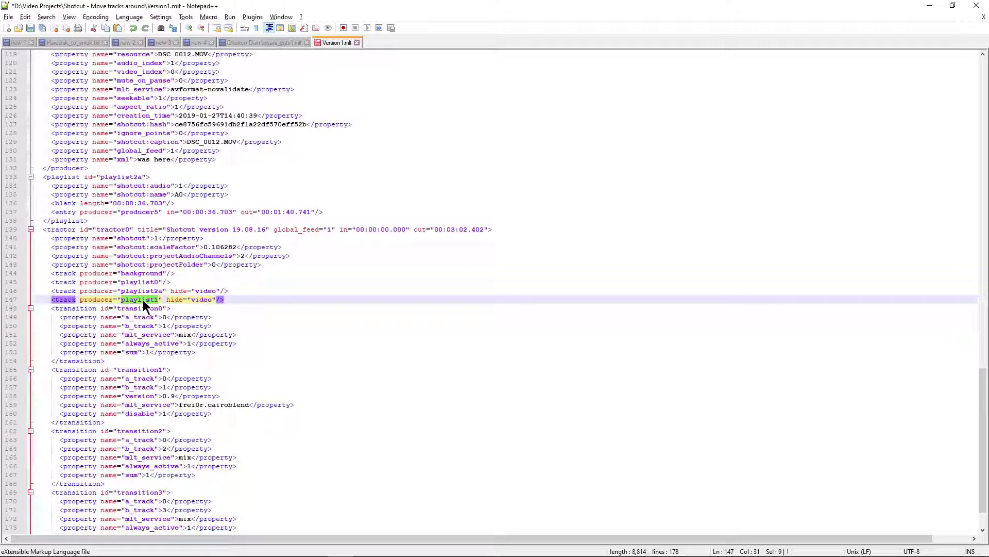
Replace all playlist1 with playlist2, so the tractor lists playlist0, playlist2a, playlist2.
key(ctrl+h)
key(ctrl+c)
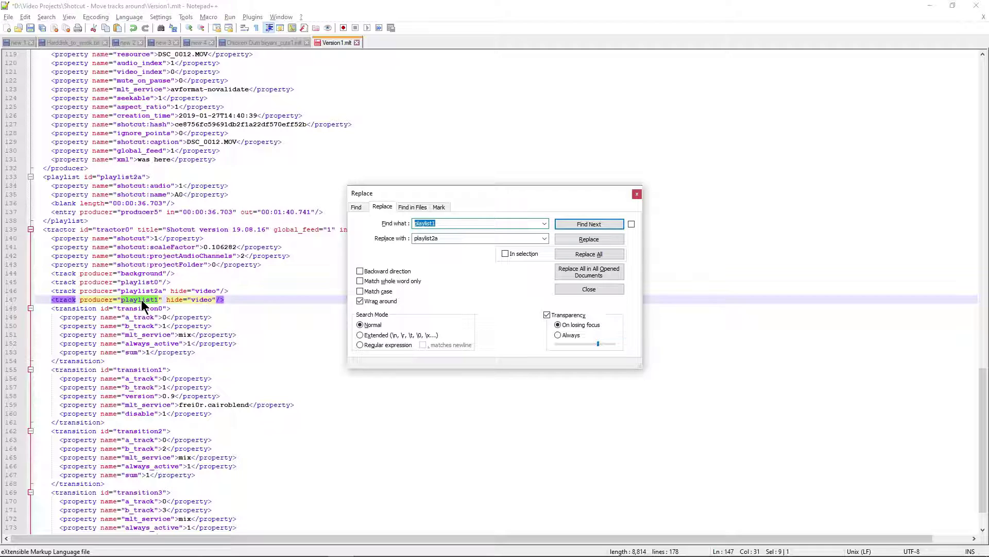
key(Tab)
key(ctrl+v)
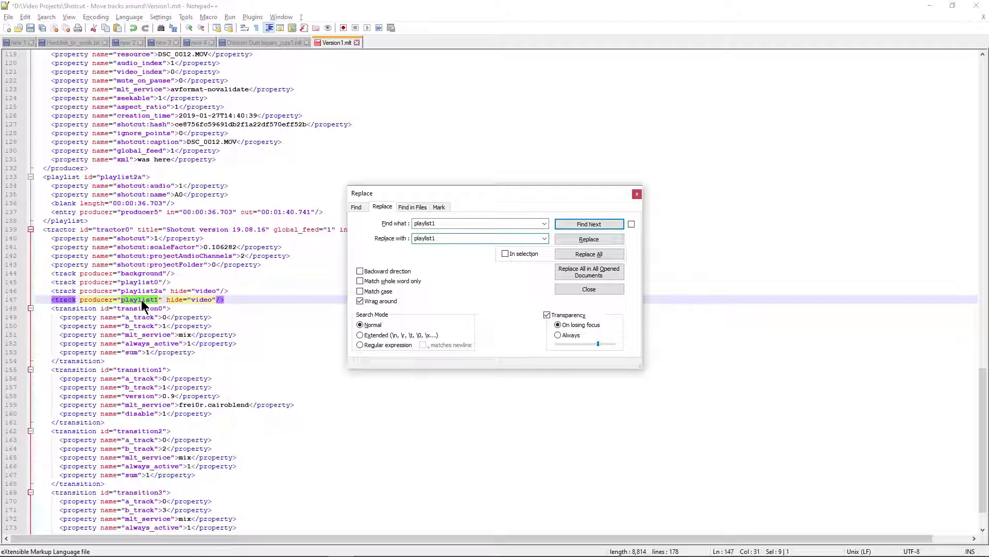
key(BackSpace)
text(2)
click(589, 253)
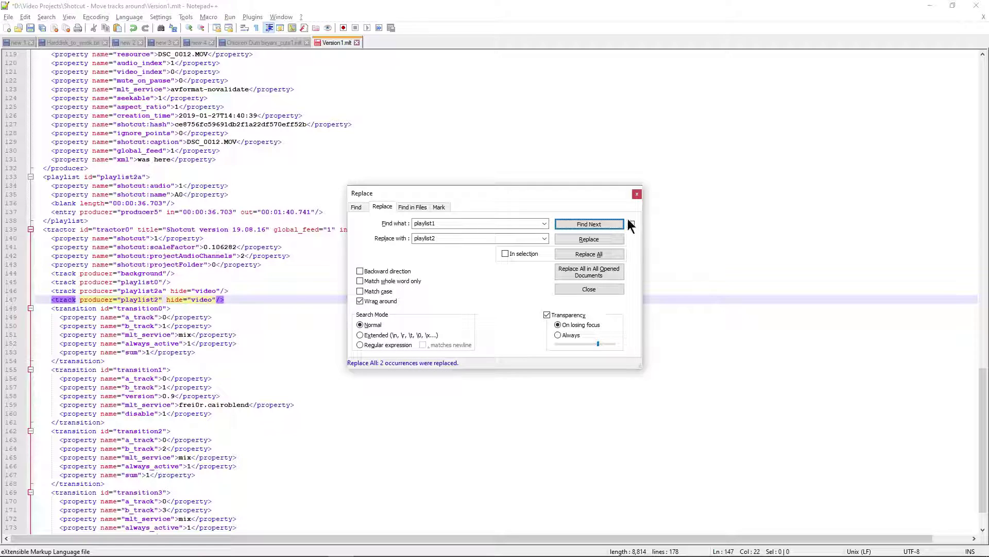
click(637, 195)
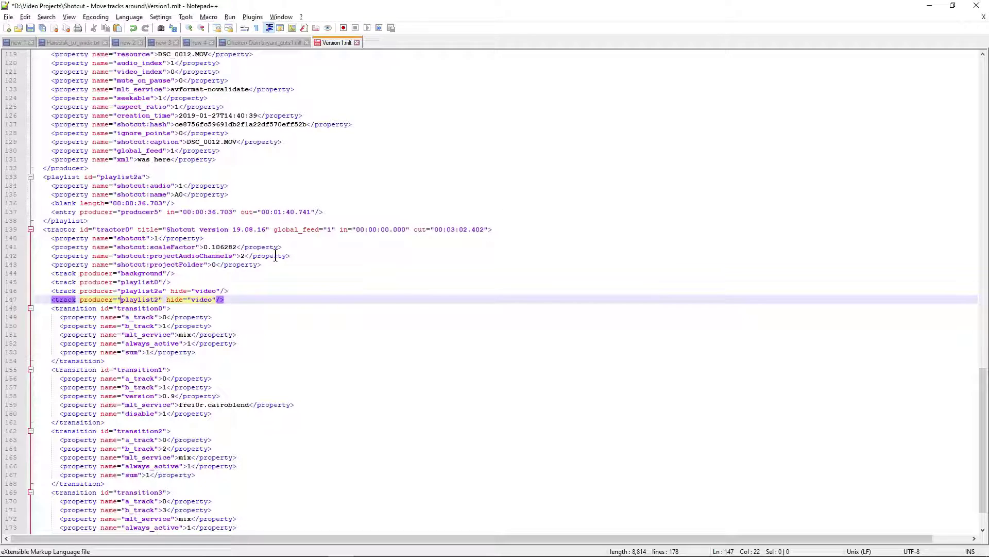
double_click(150, 290)
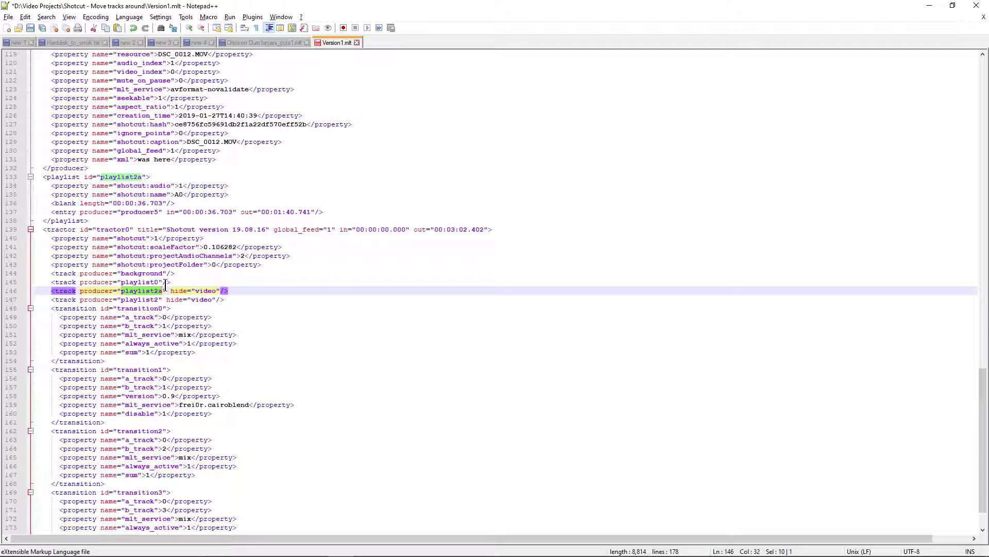
Replace every occurrence of playlist2a with playlist1 throughout the file.
key(ctrl+h)
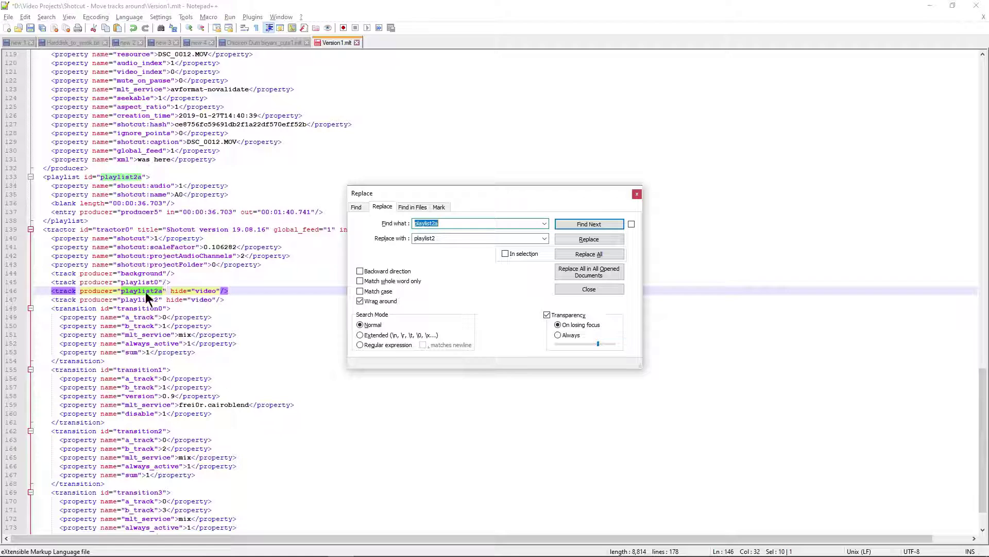
click(471, 237)
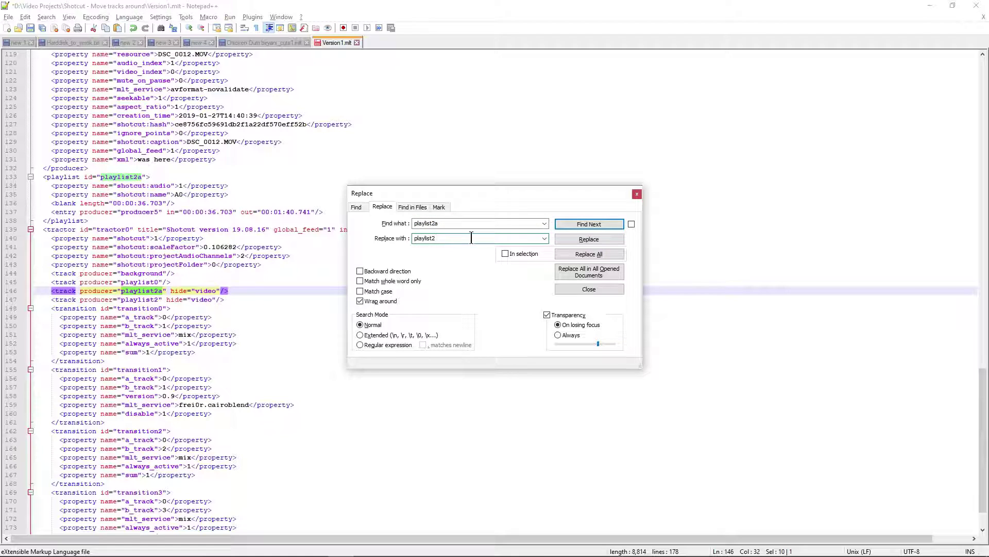
text(1)
click(589, 254)
key(Escape)
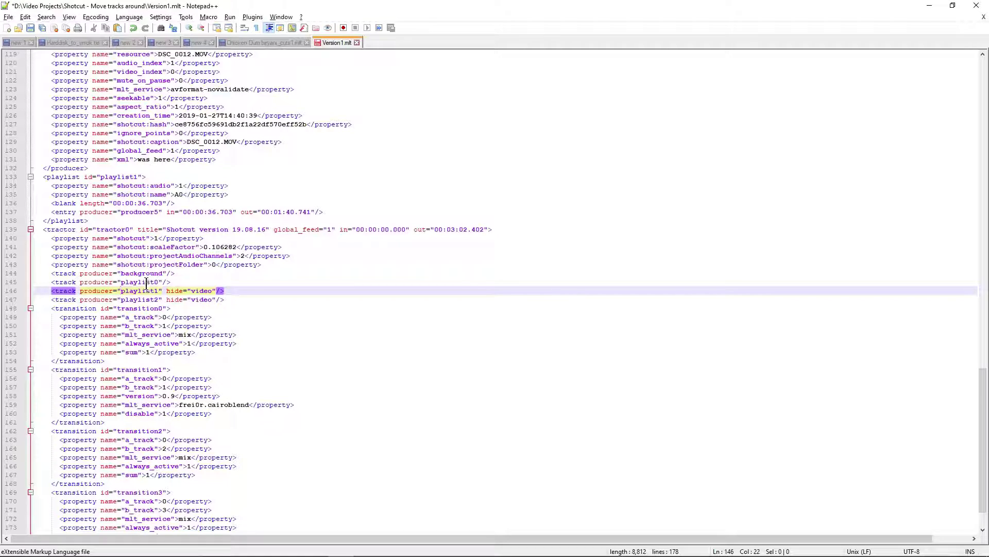
Check the track lines: playlist1 is now A0 and playlist2 is named A1.
click(146, 282)
click(146, 290)
click(146, 299)
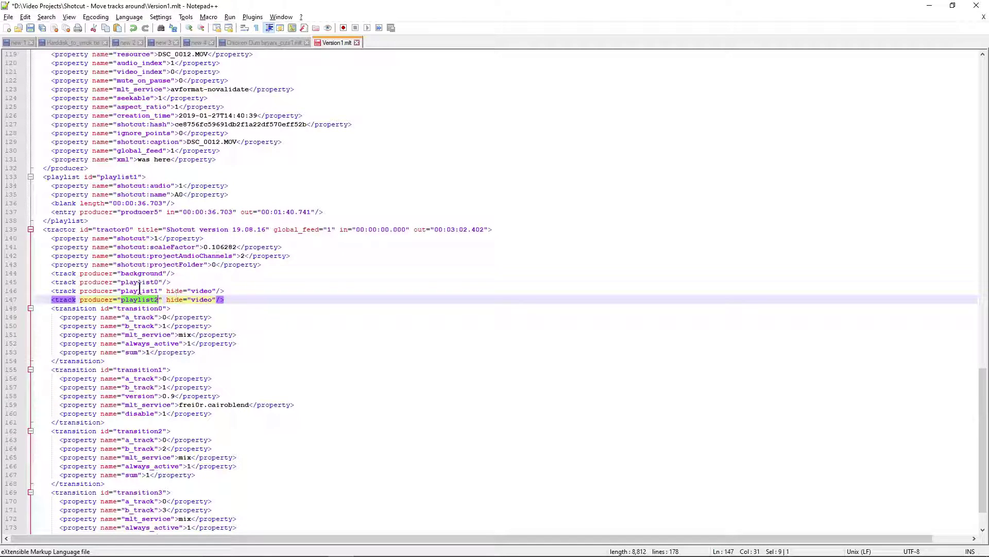
double_click(139, 291)
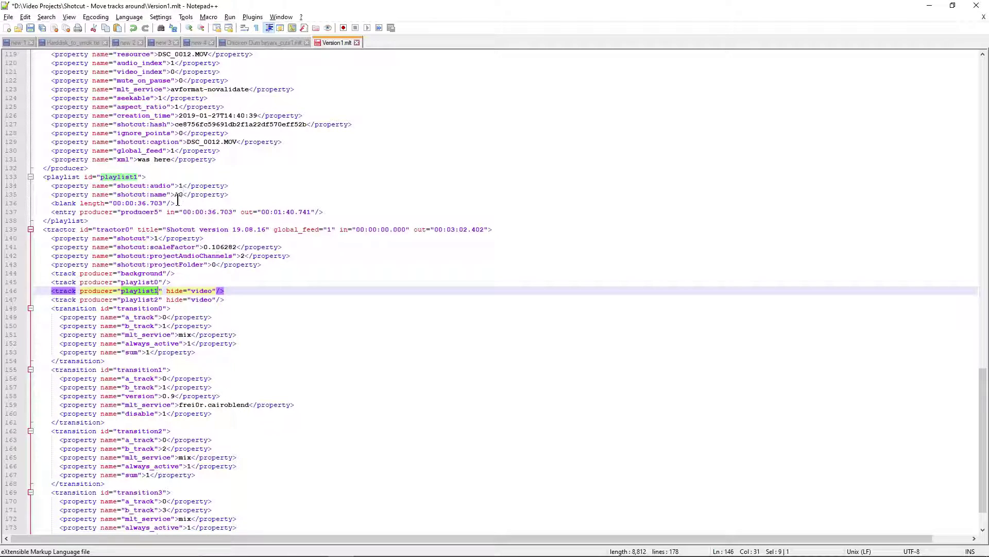
double_click(145, 299)
key(ctrl+f)
key(Return)
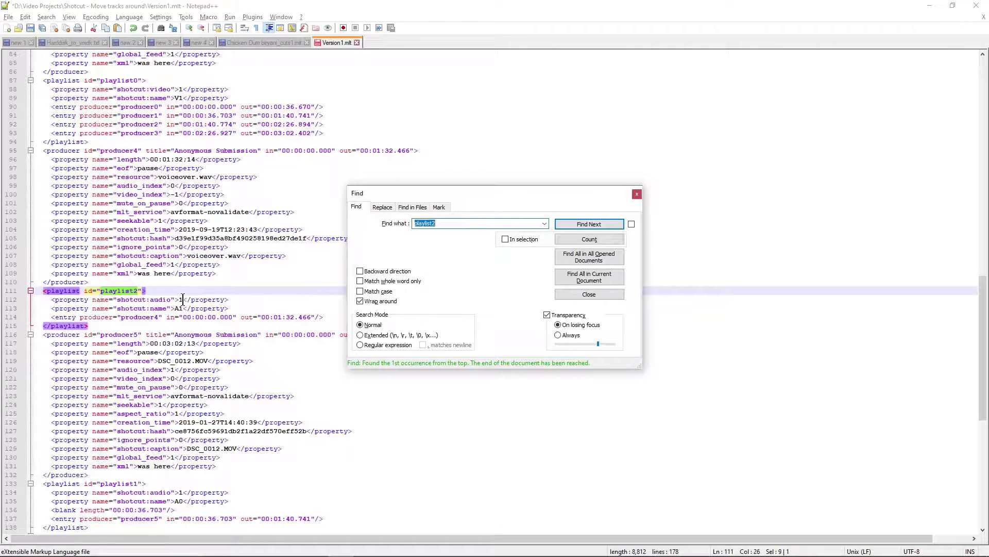
key(Escape)
double_click(177, 309)
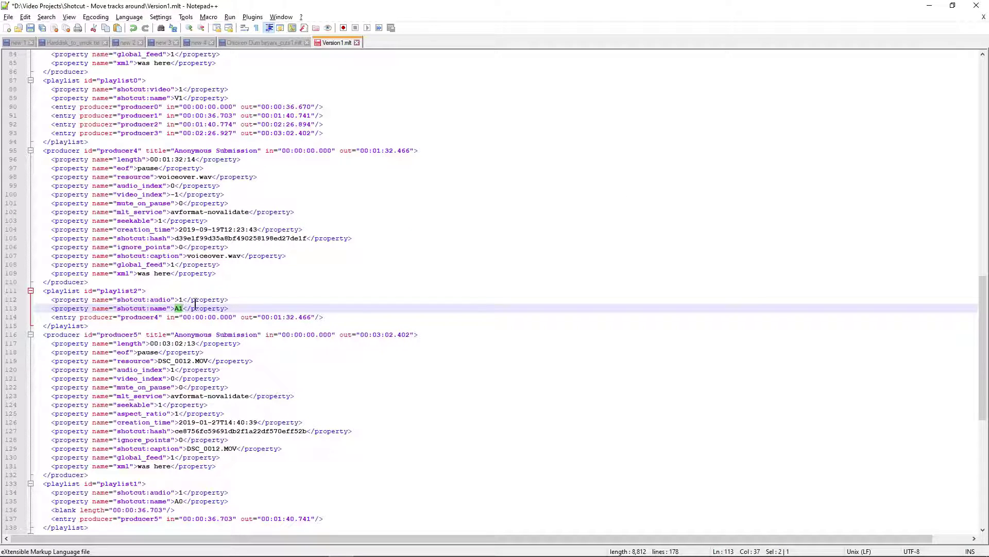
click(322, 280)
Save the edited file and reopen Version1.mlt in Shotcut.
key(ctrl+s)
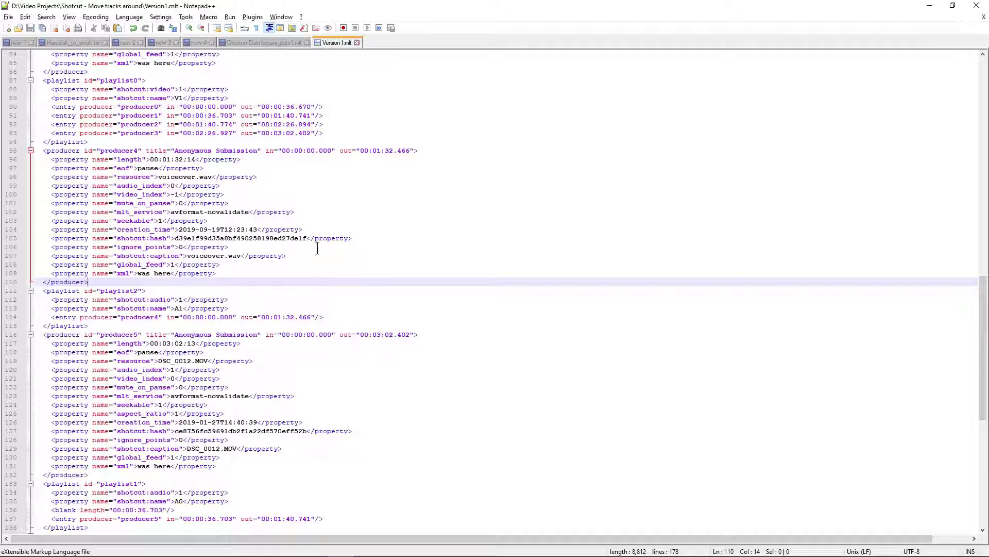
click(930, 6)
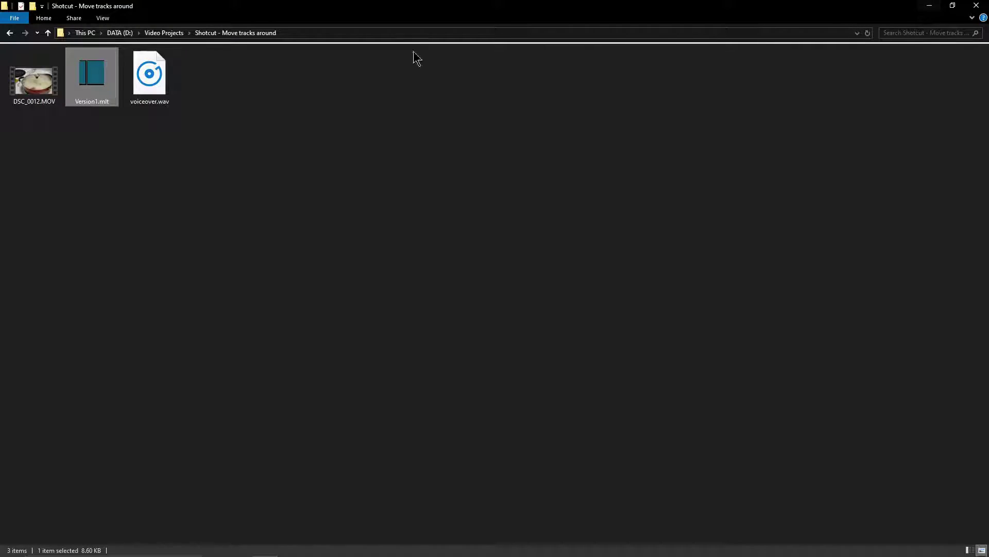
double_click(101, 88)
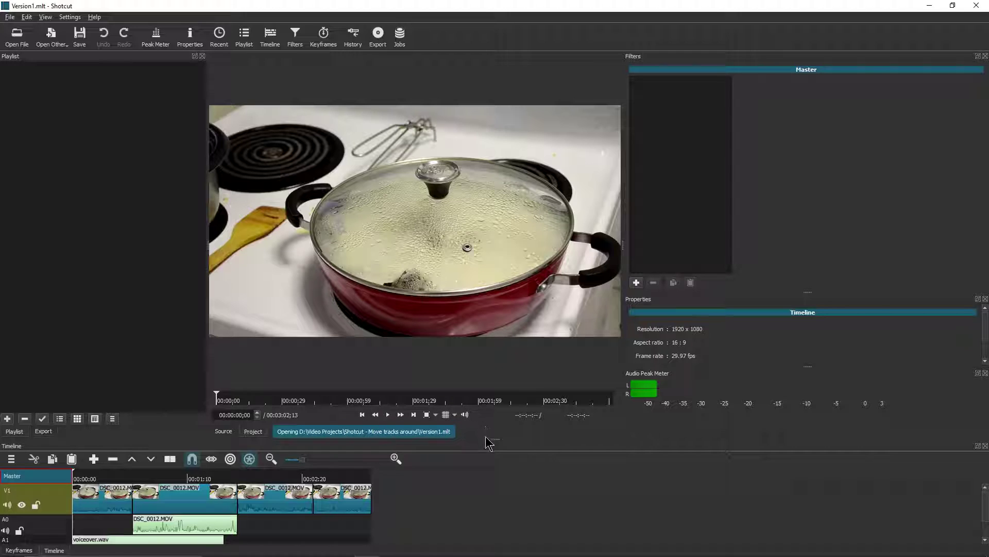
Enlarge the timeline and detach the last DSC_0012.MOV clip's audio onto track A0.
drag(495, 438, 495, 317)
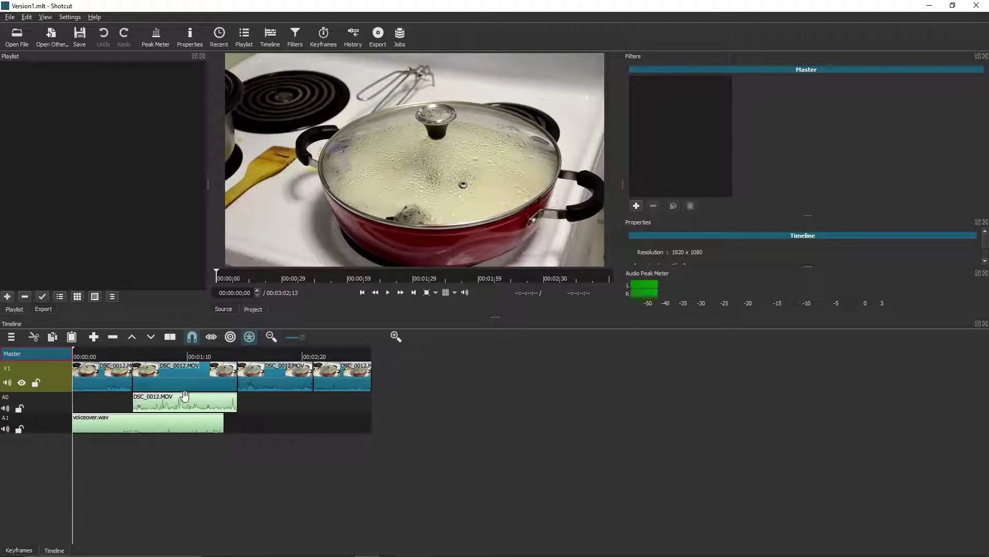
click(324, 371)
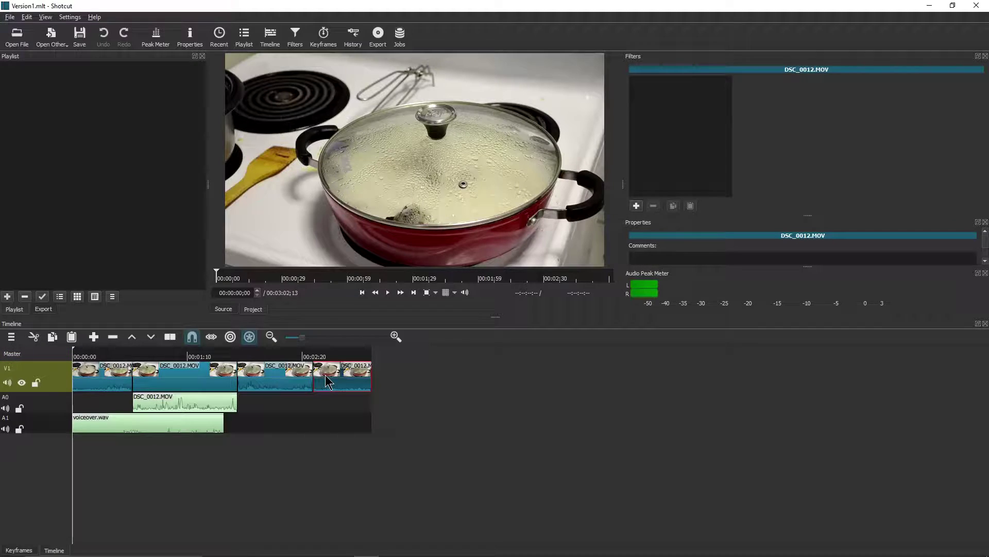
right_click(326, 375)
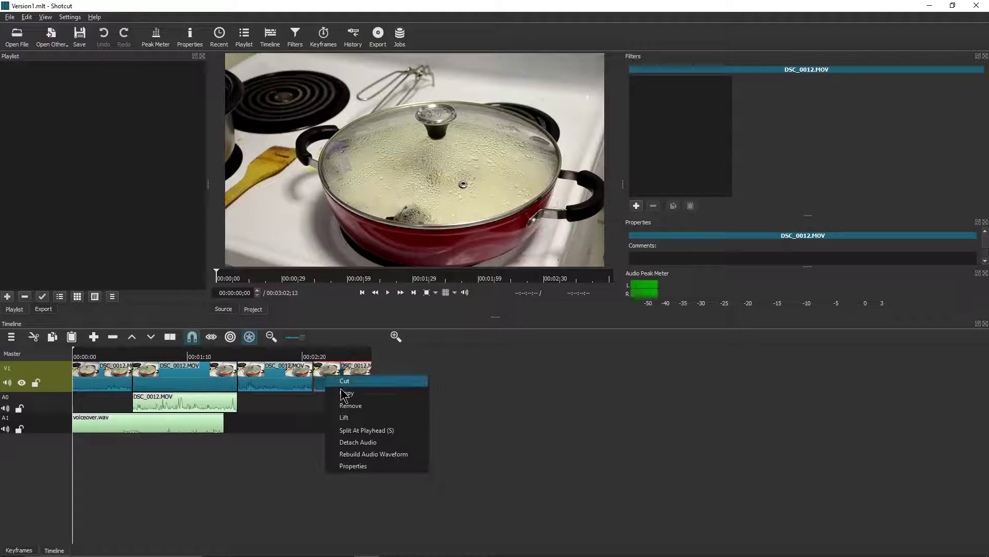
click(355, 441)
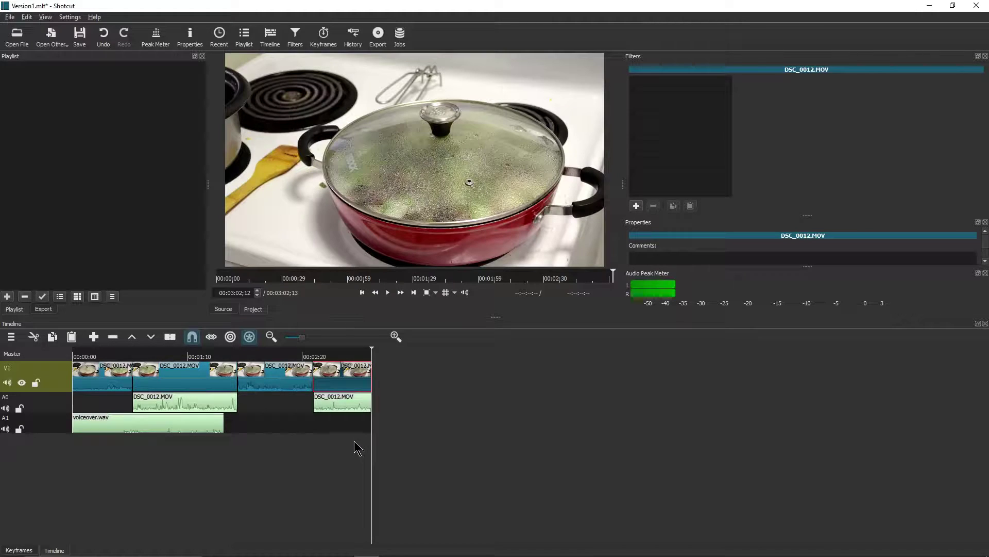